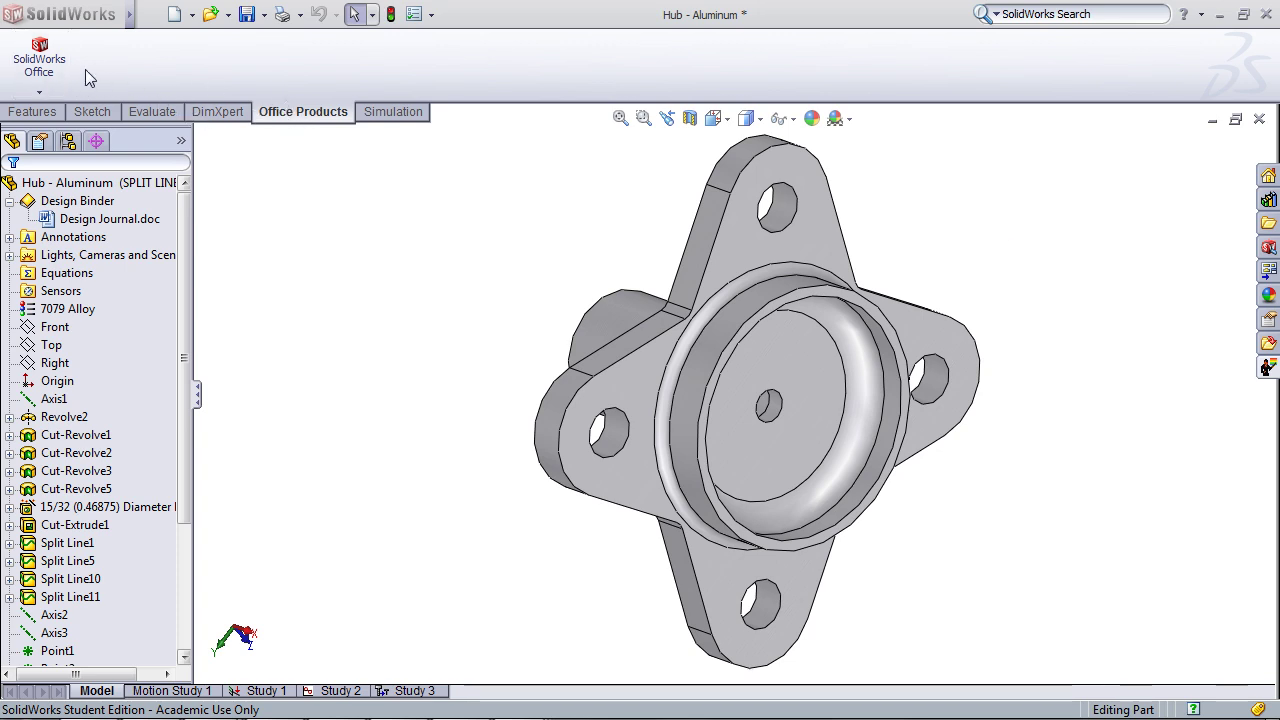
Show the SolidWorks Office add-in list, including PhotoWorks, for the Hub - Aluminum part
click(40, 66)
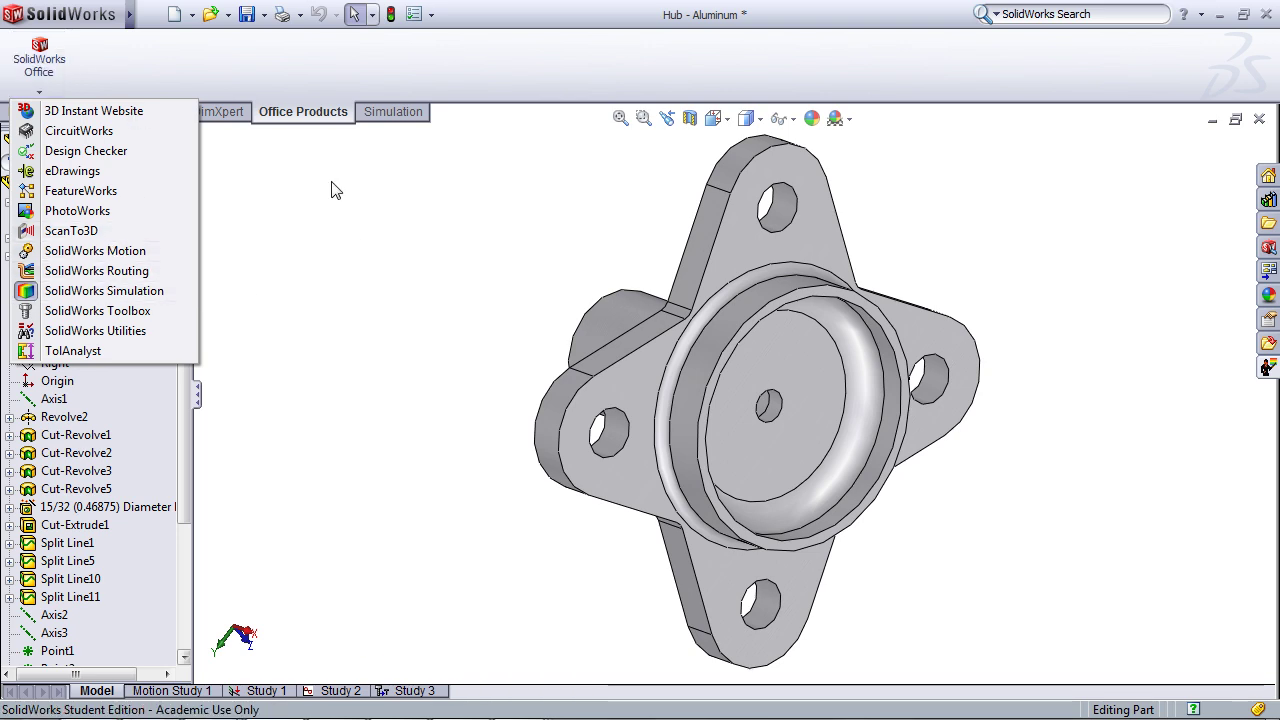
Close the add-in list and switch the CommandManager to the Simulation tools
click(388, 114)
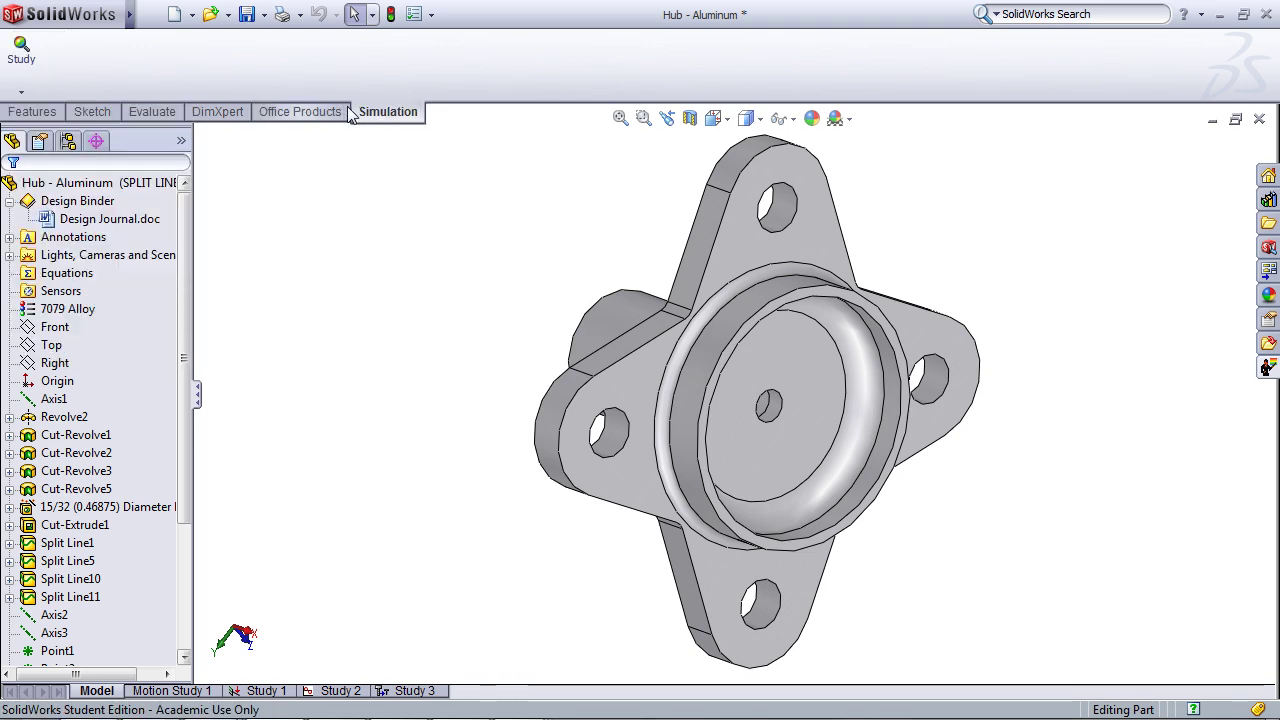
click(20, 50)
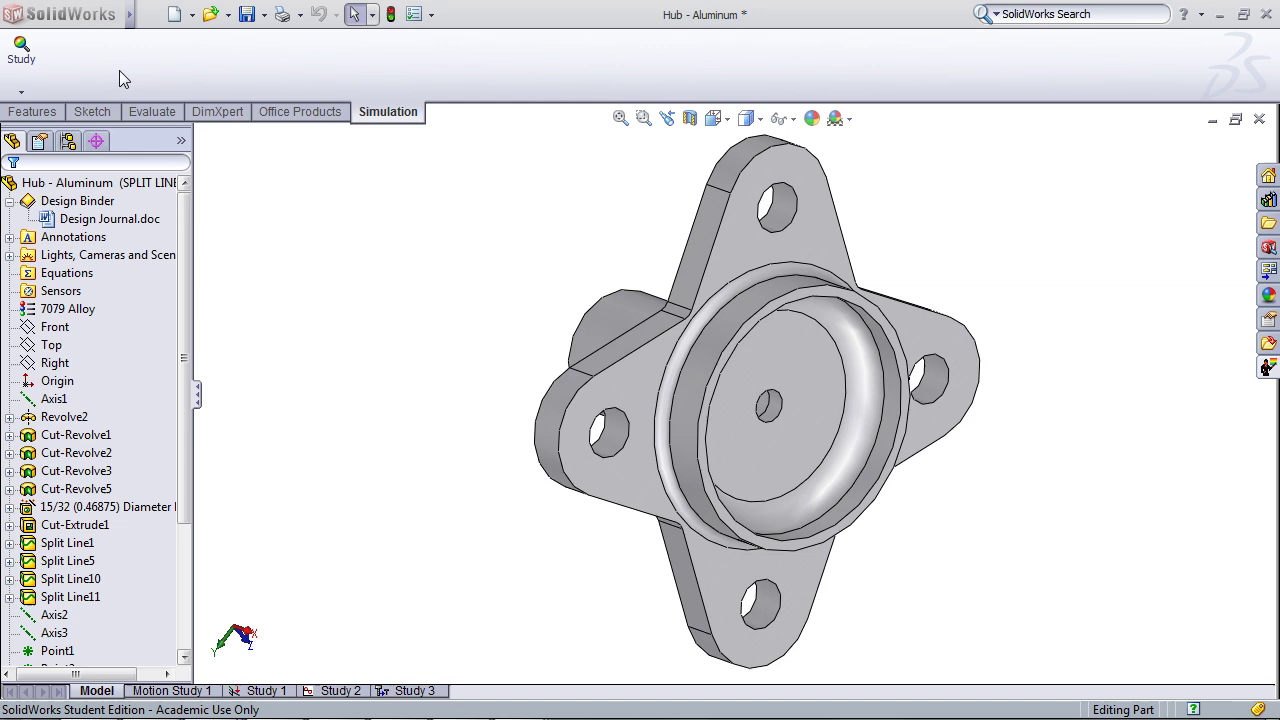
Look at fatigue Study 2, then return to Study 1 with its restraints and bearing loads
click(260, 692)
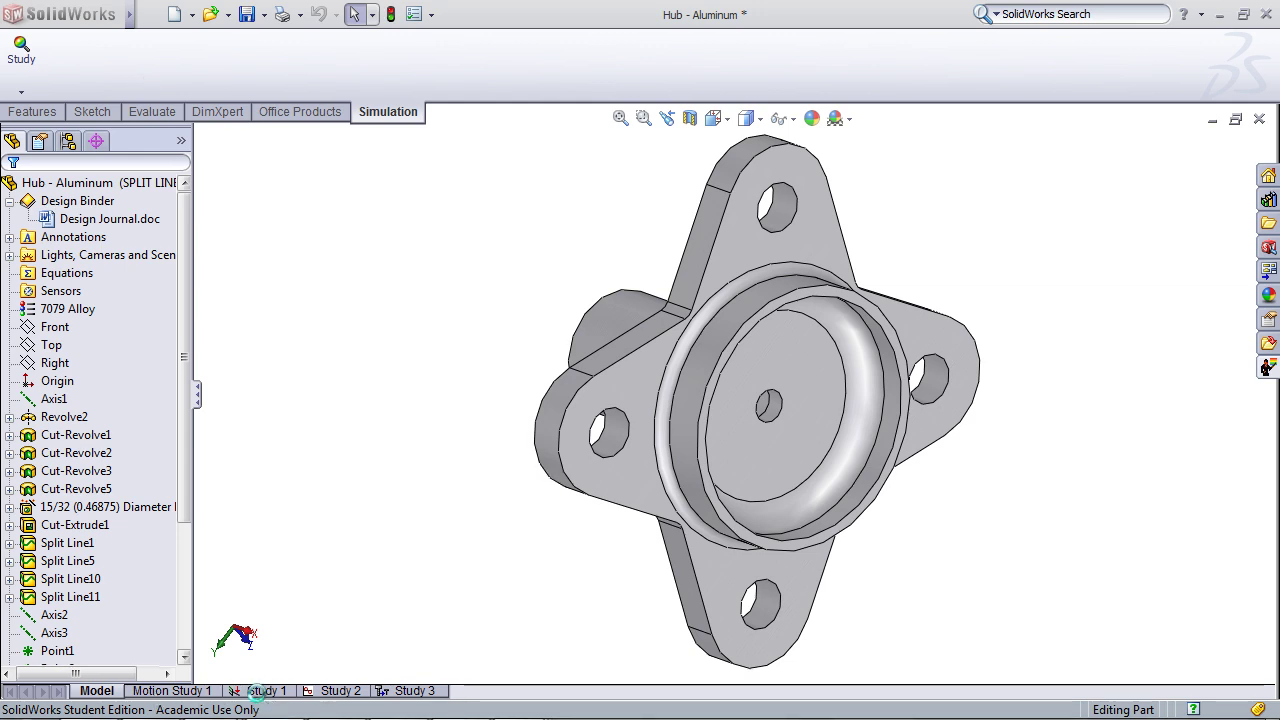
click(332, 698)
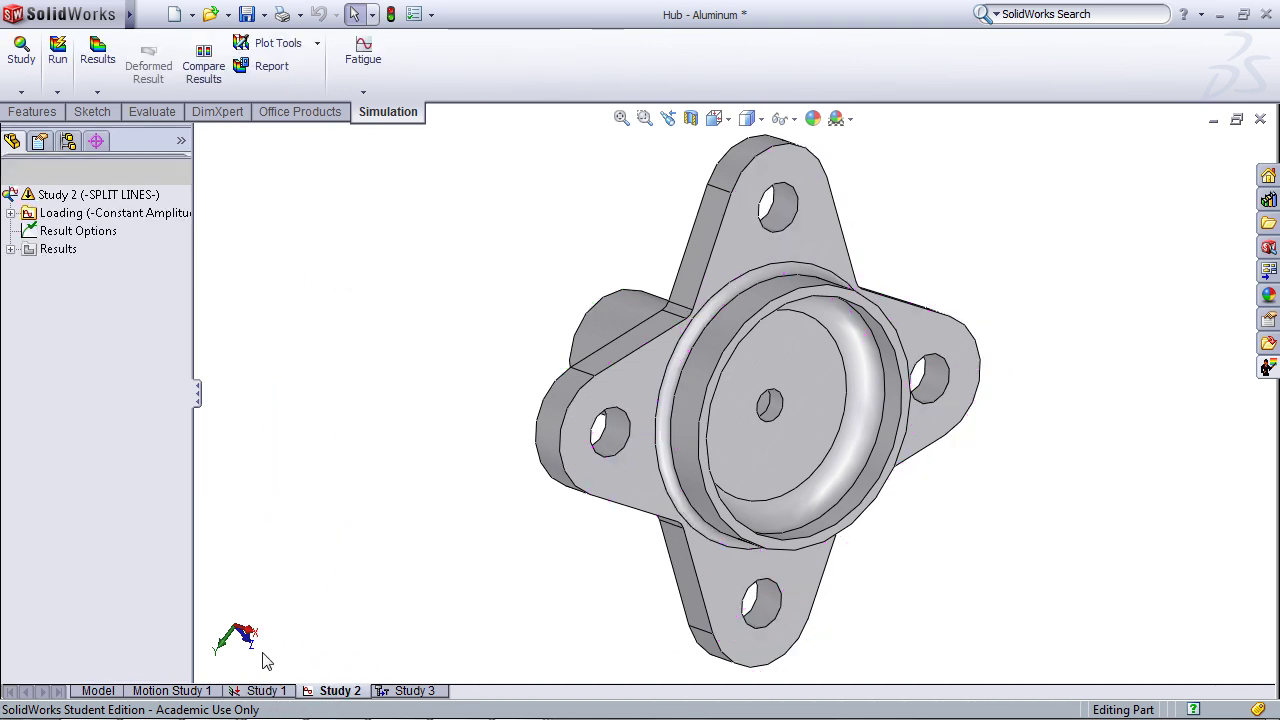
click(263, 690)
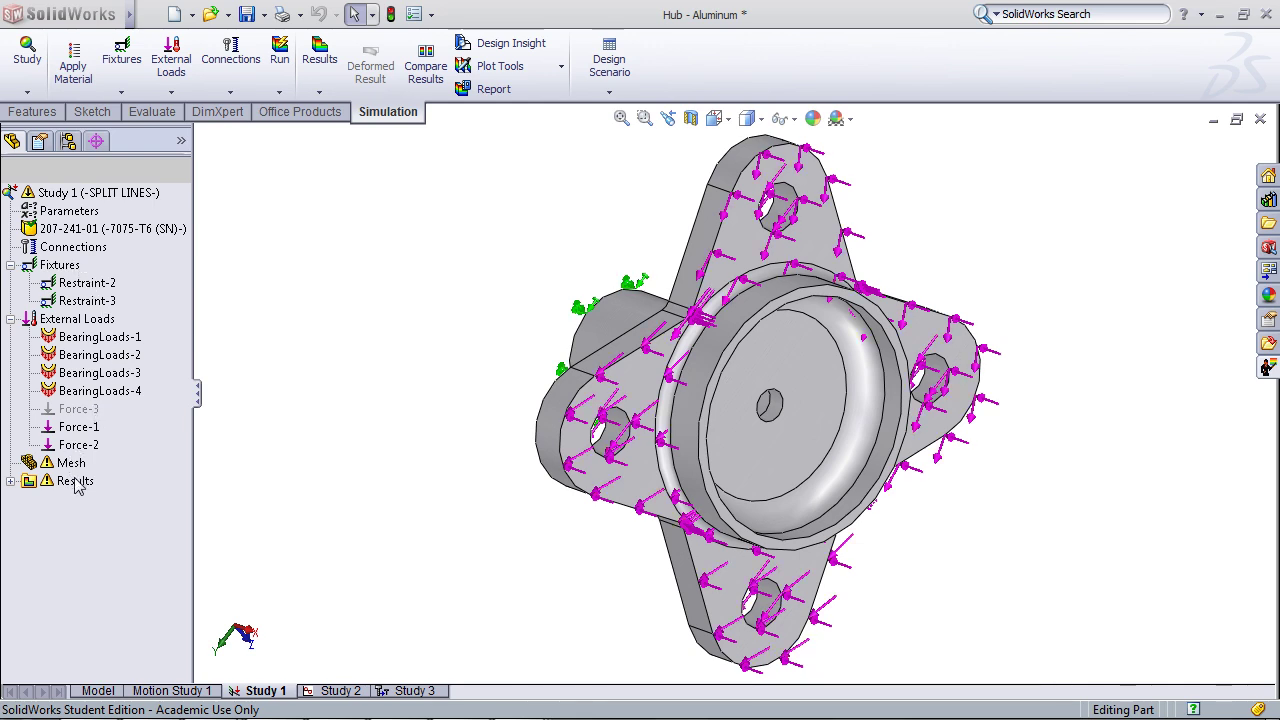
Mesh and solve Study 1, then clear the selection
right_click(45, 191)
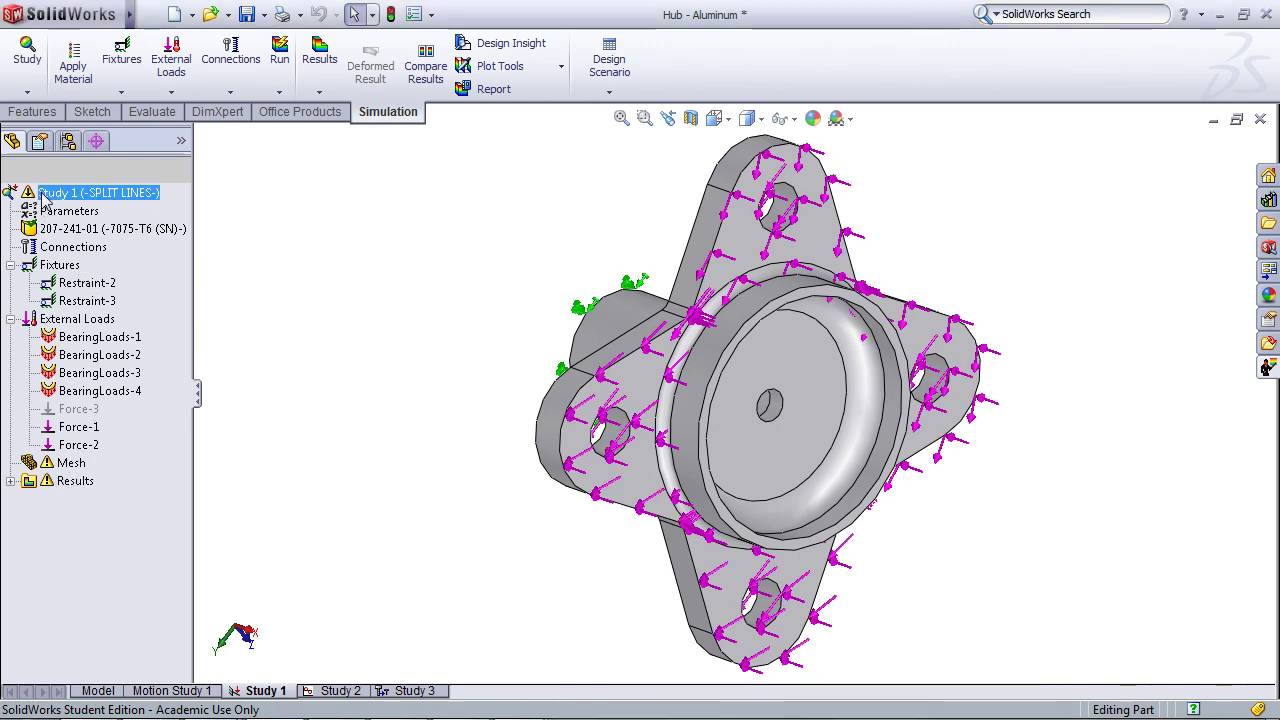
click(88, 225)
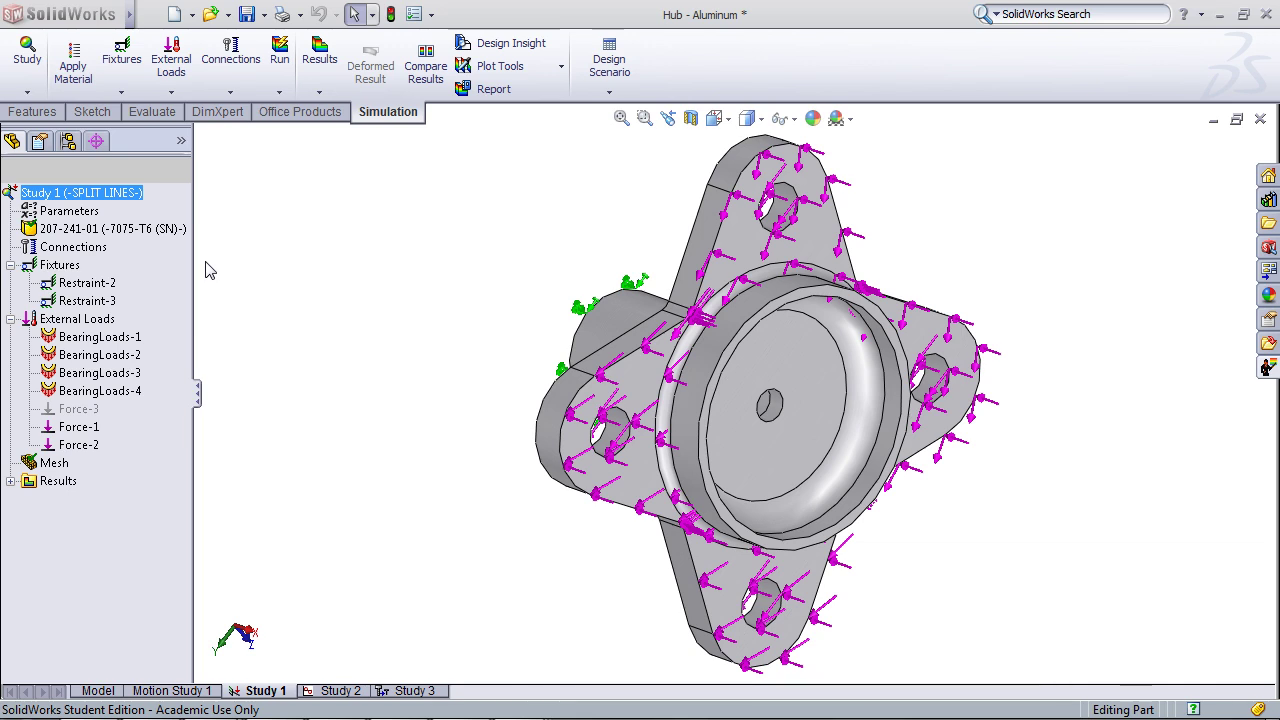
click(268, 347)
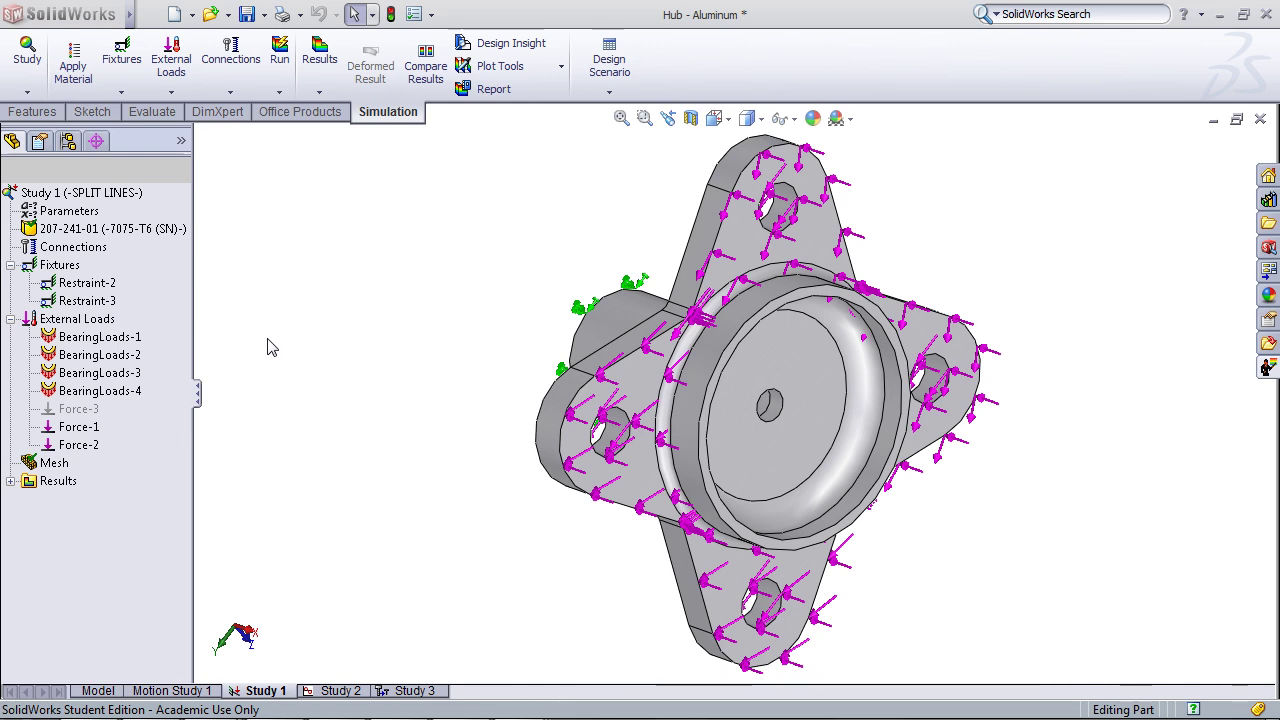
Create Study 4 as a new Optimization-type study
click(27, 92)
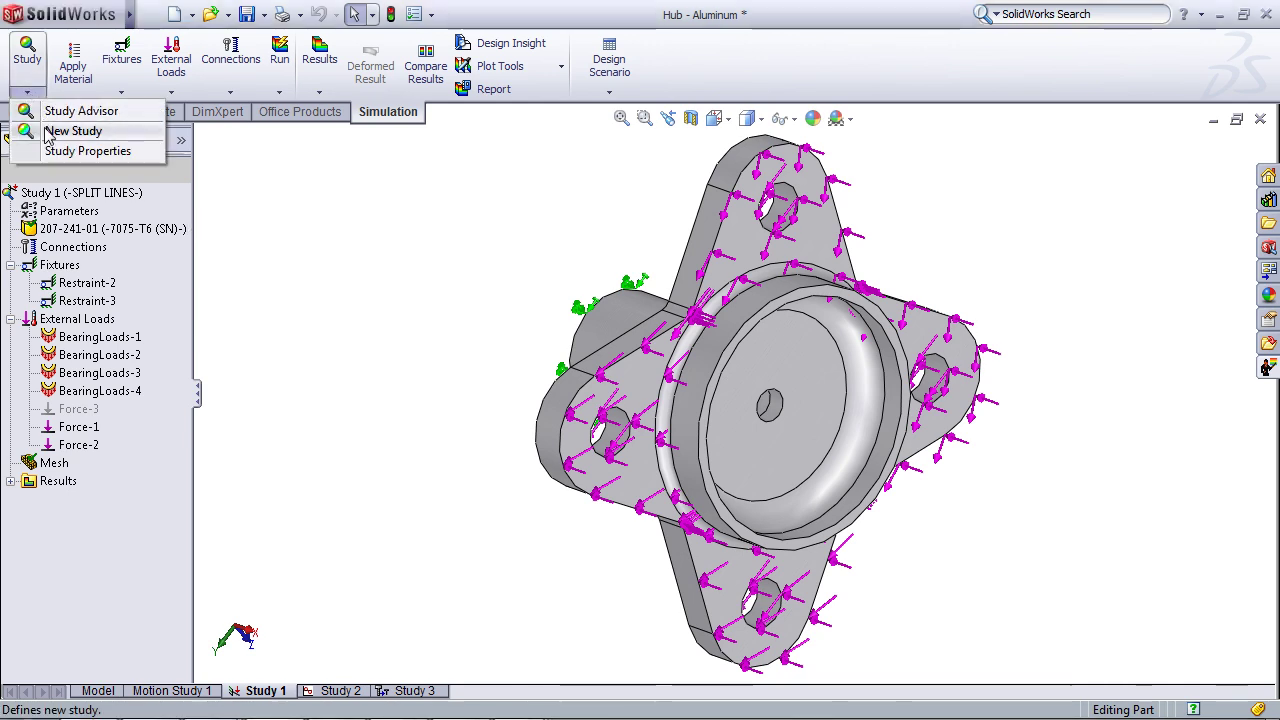
click(60, 131)
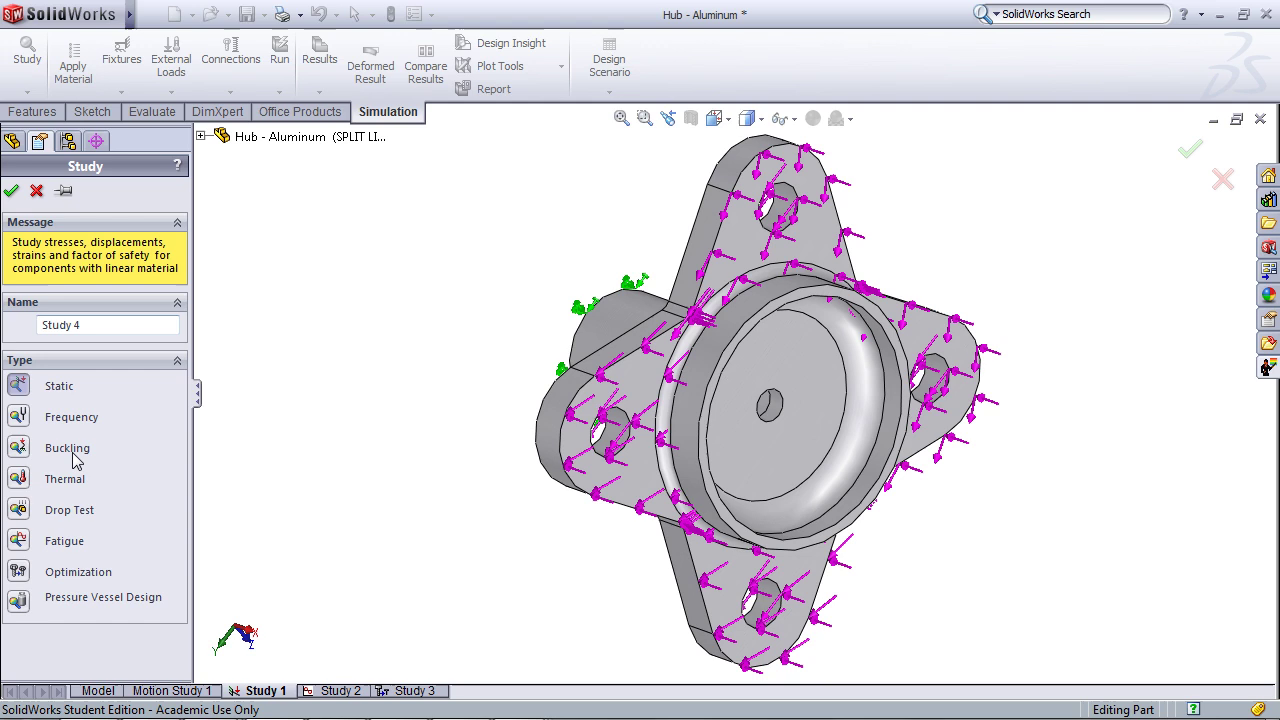
click(16, 574)
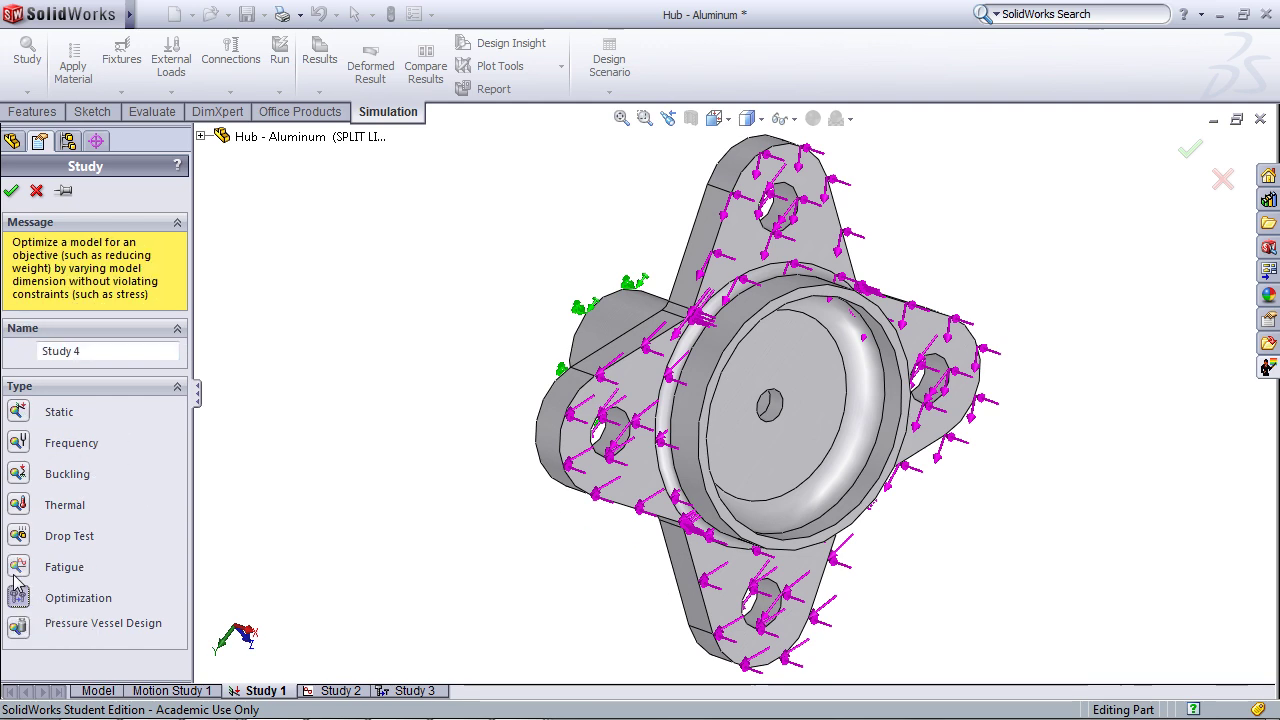
click(12, 192)
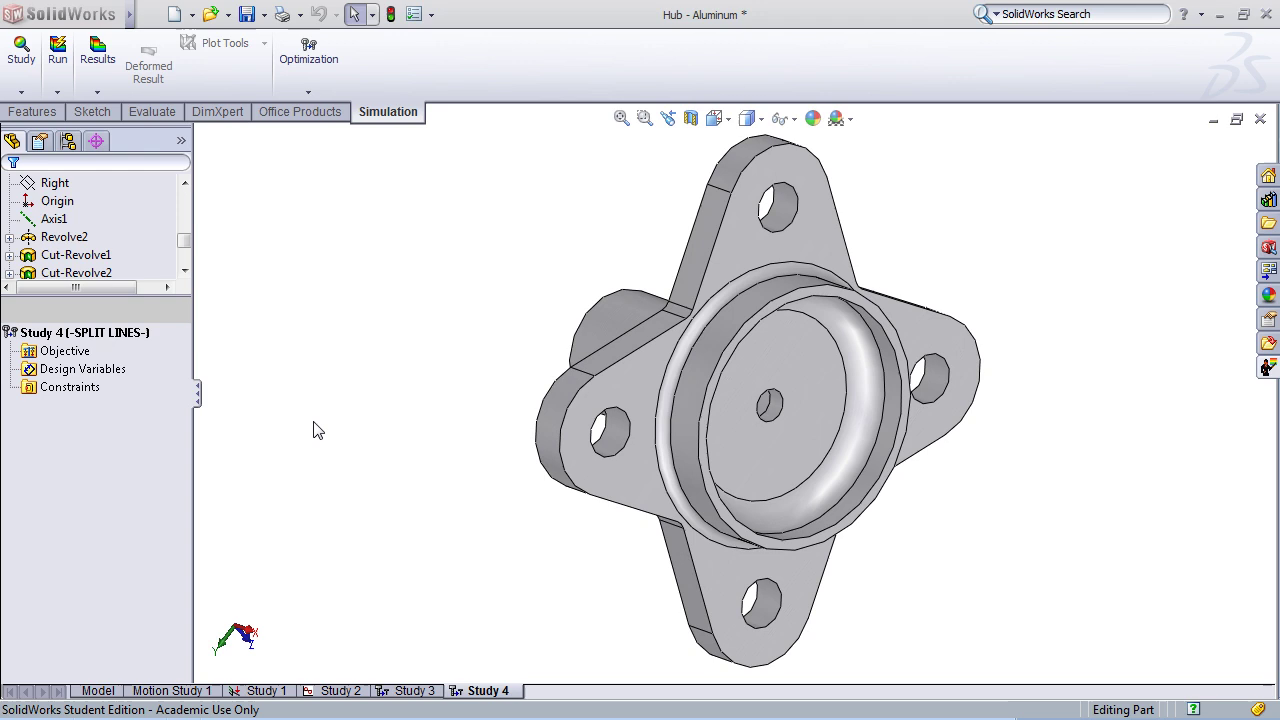
Add Objective1 to Study 4 with Goal set to Minimize Mass, based on Study 1
right_click(47, 354)
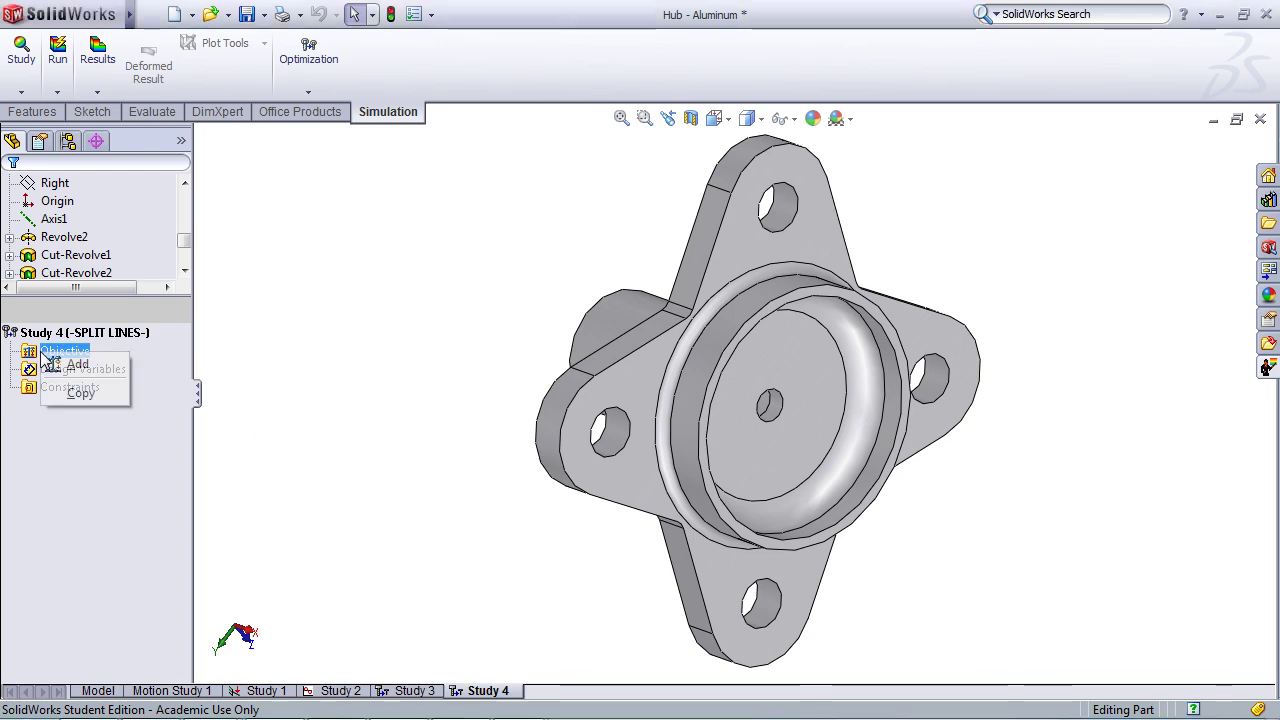
click(80, 364)
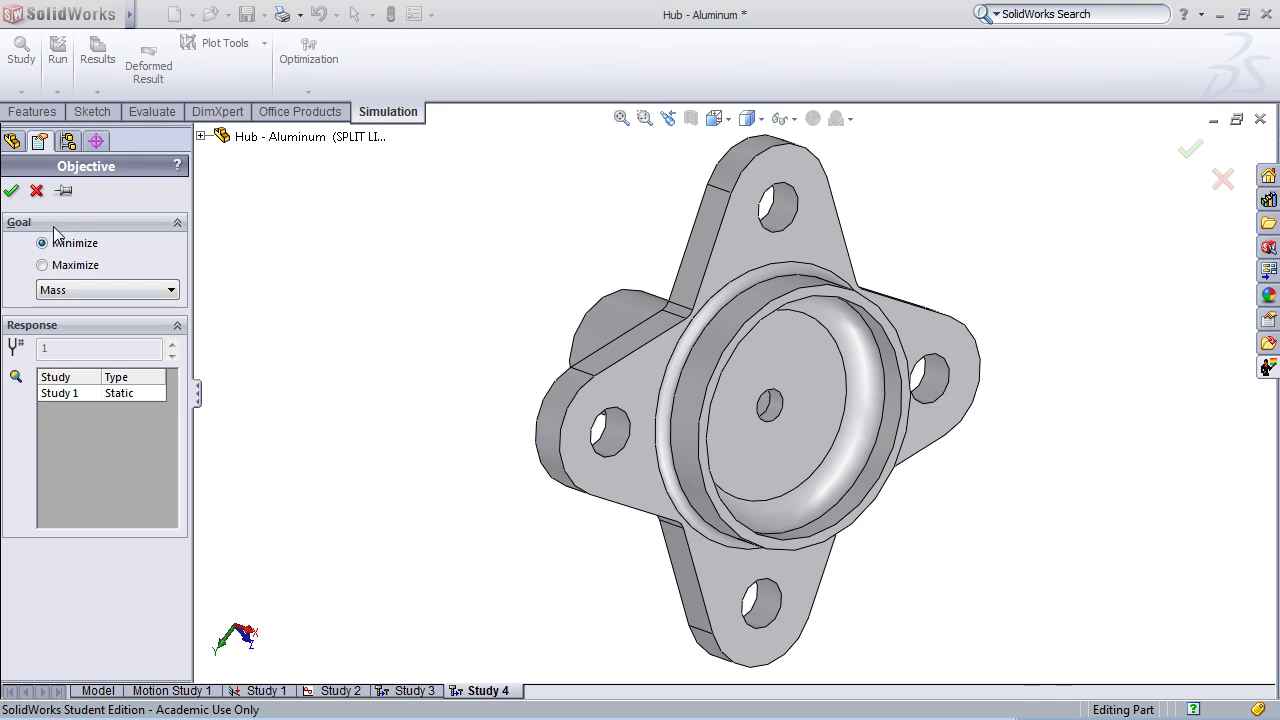
click(88, 290)
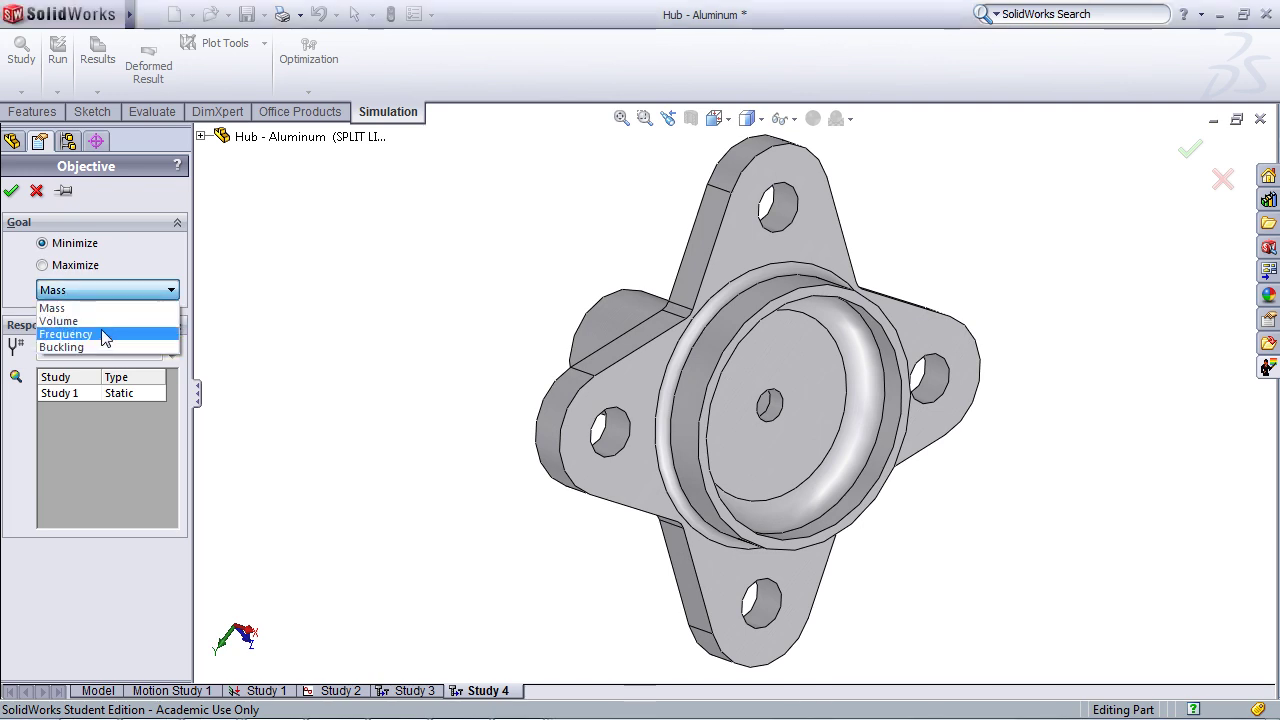
click(78, 310)
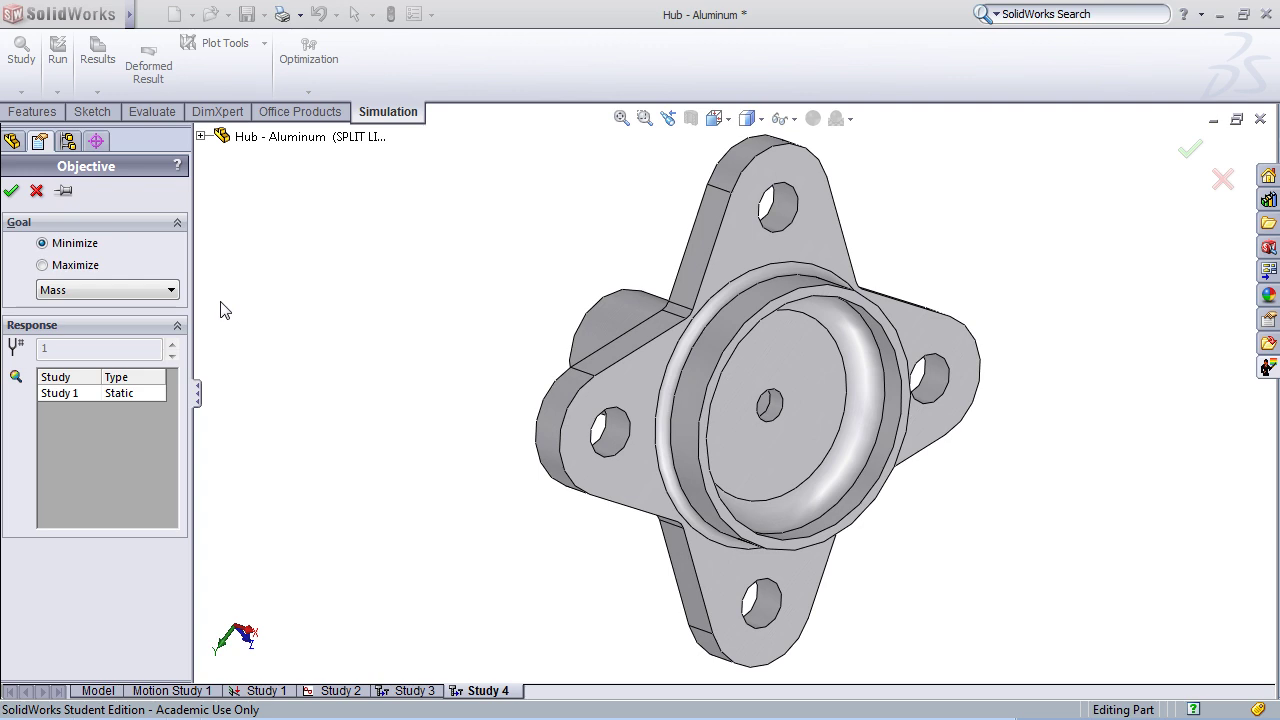
click(169, 291)
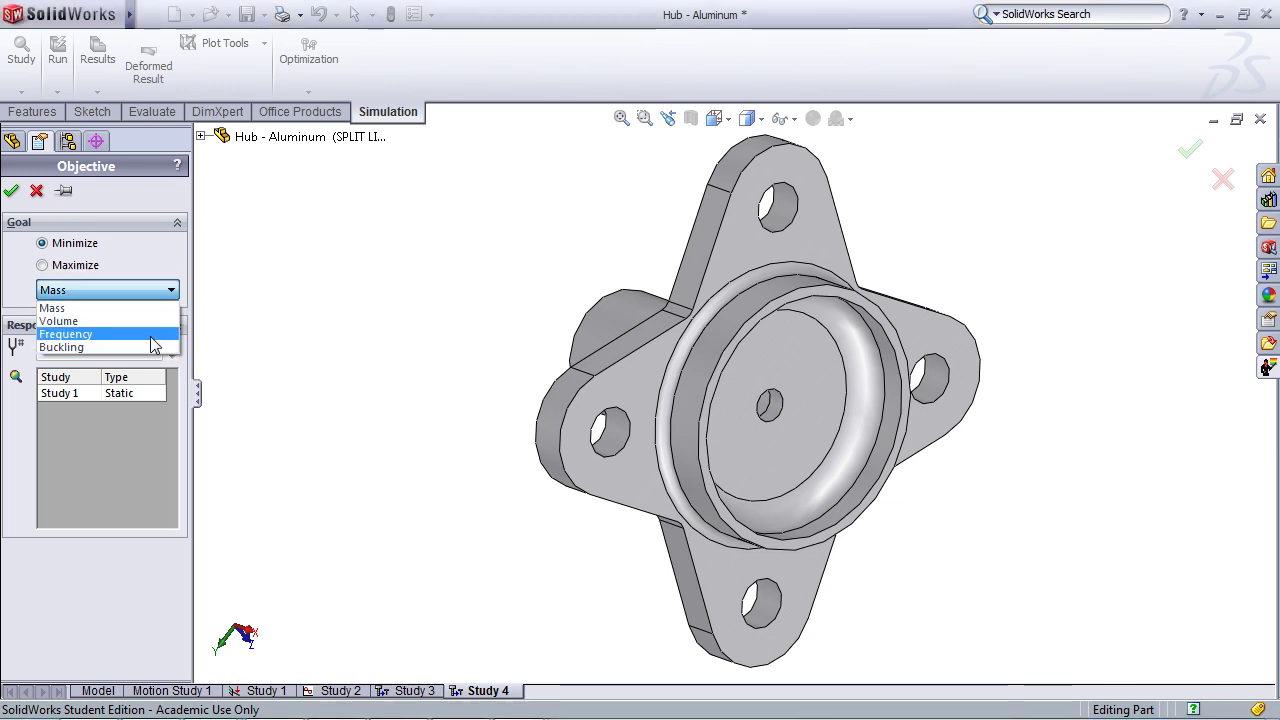
click(281, 333)
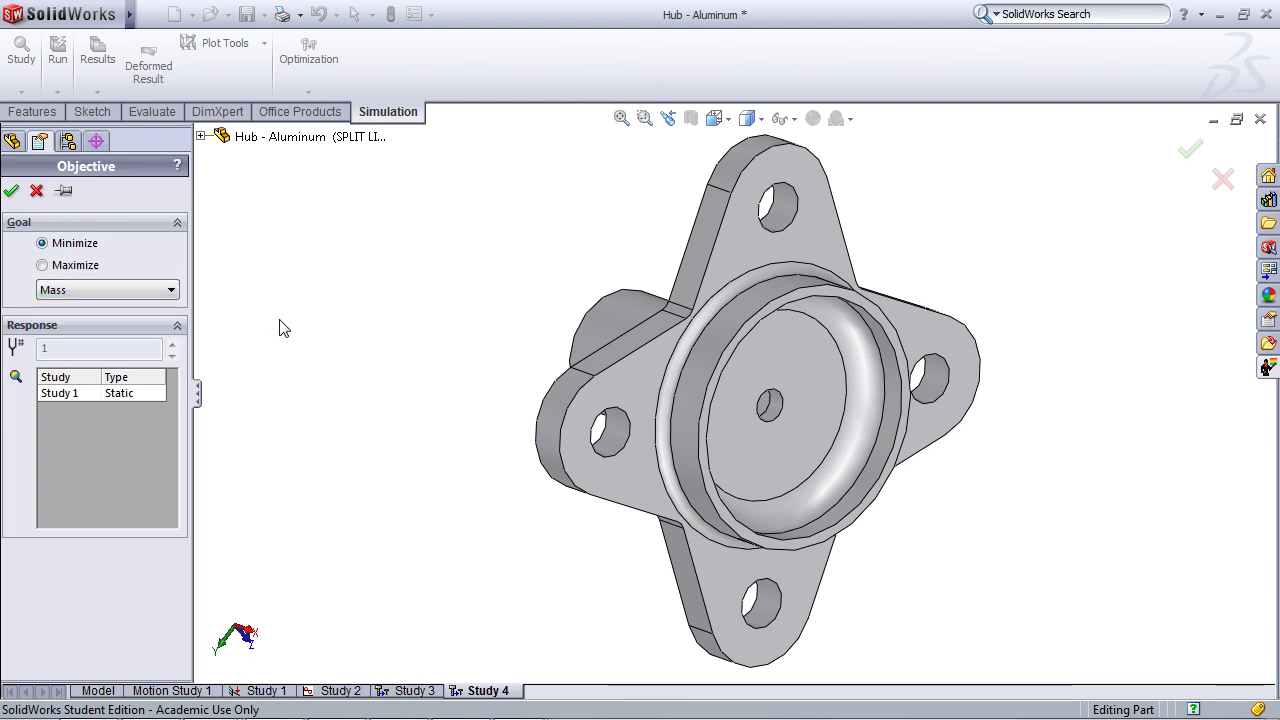
key(Return)
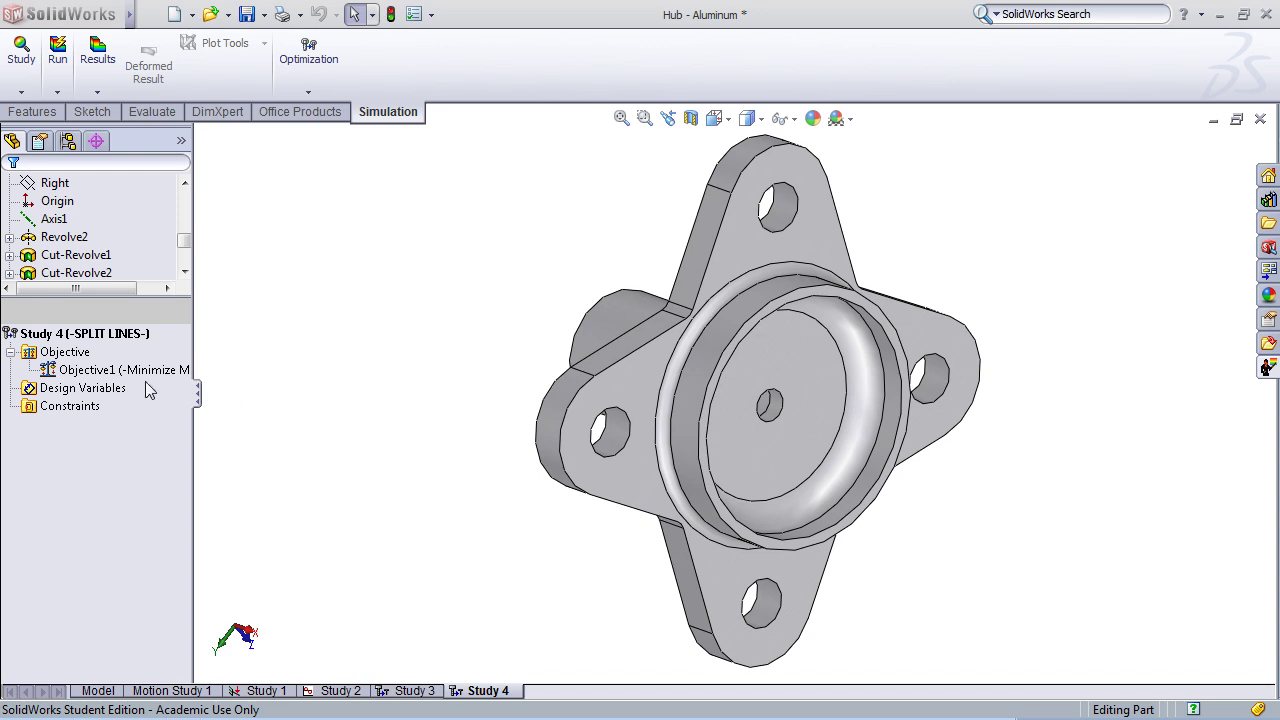
Start adding design variables, picking the Ø.25 hole diameter and the R.60 dimension
right_click(60, 389)
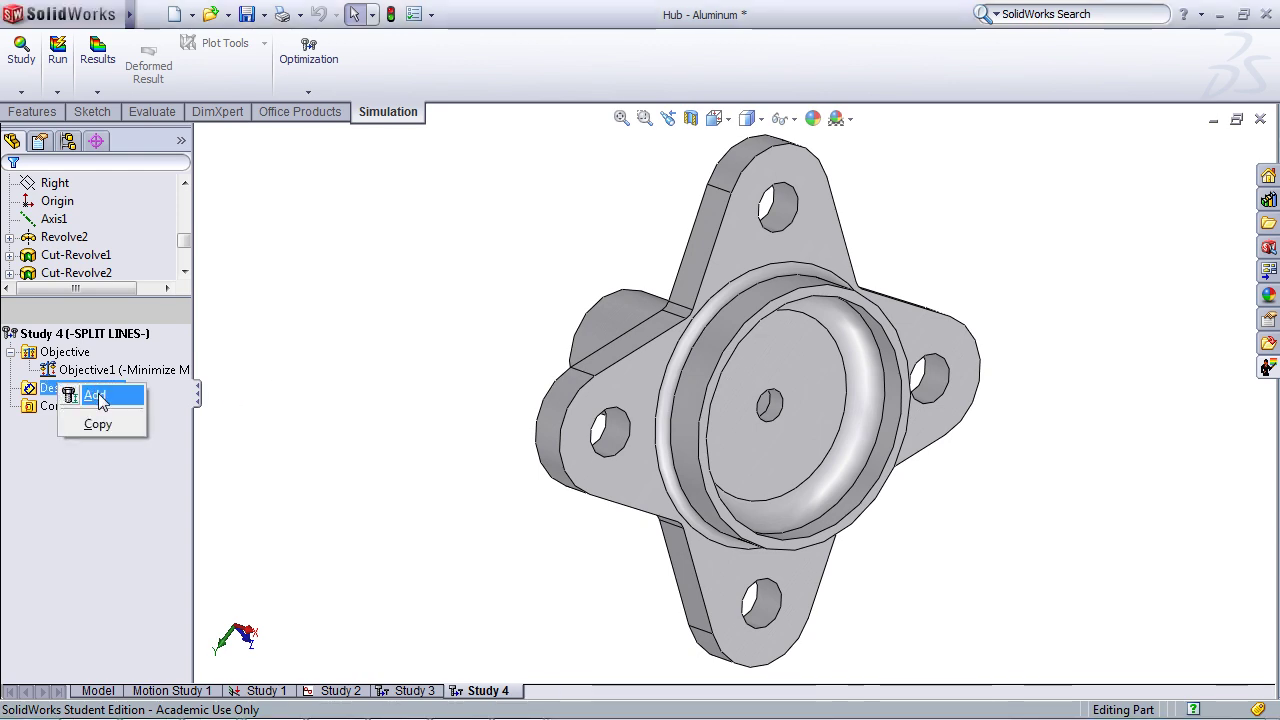
click(97, 396)
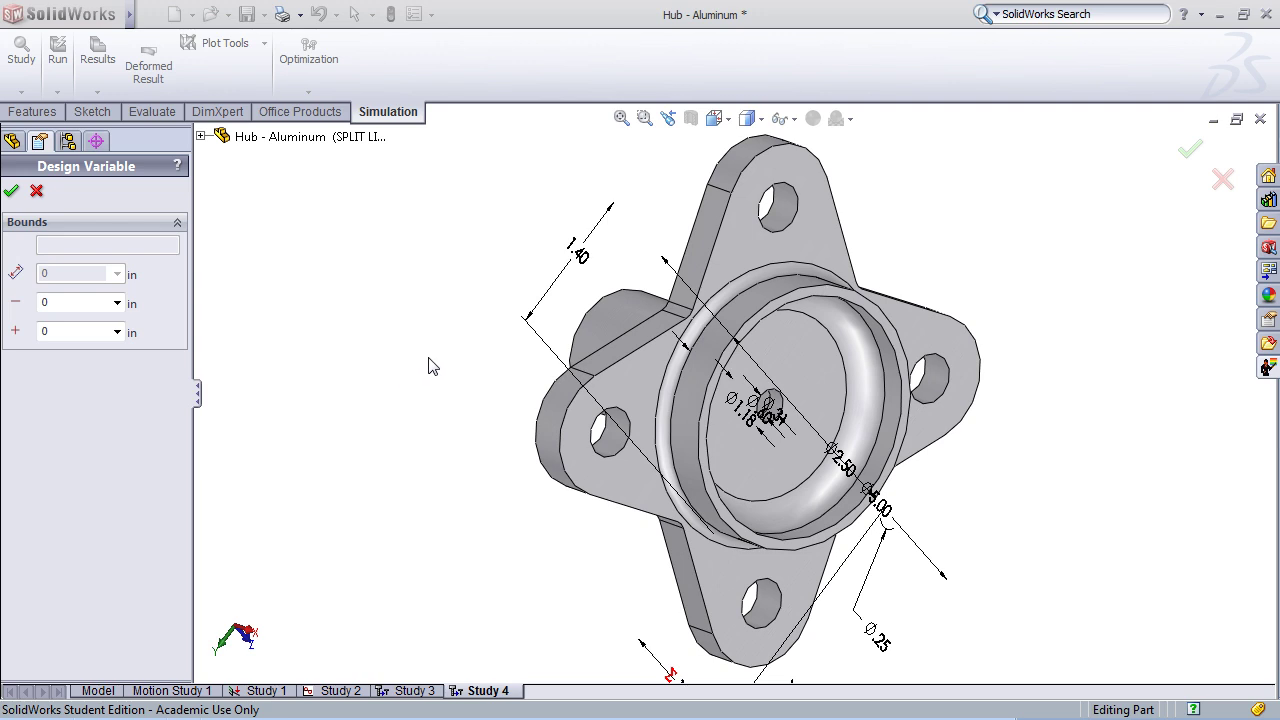
click(878, 636)
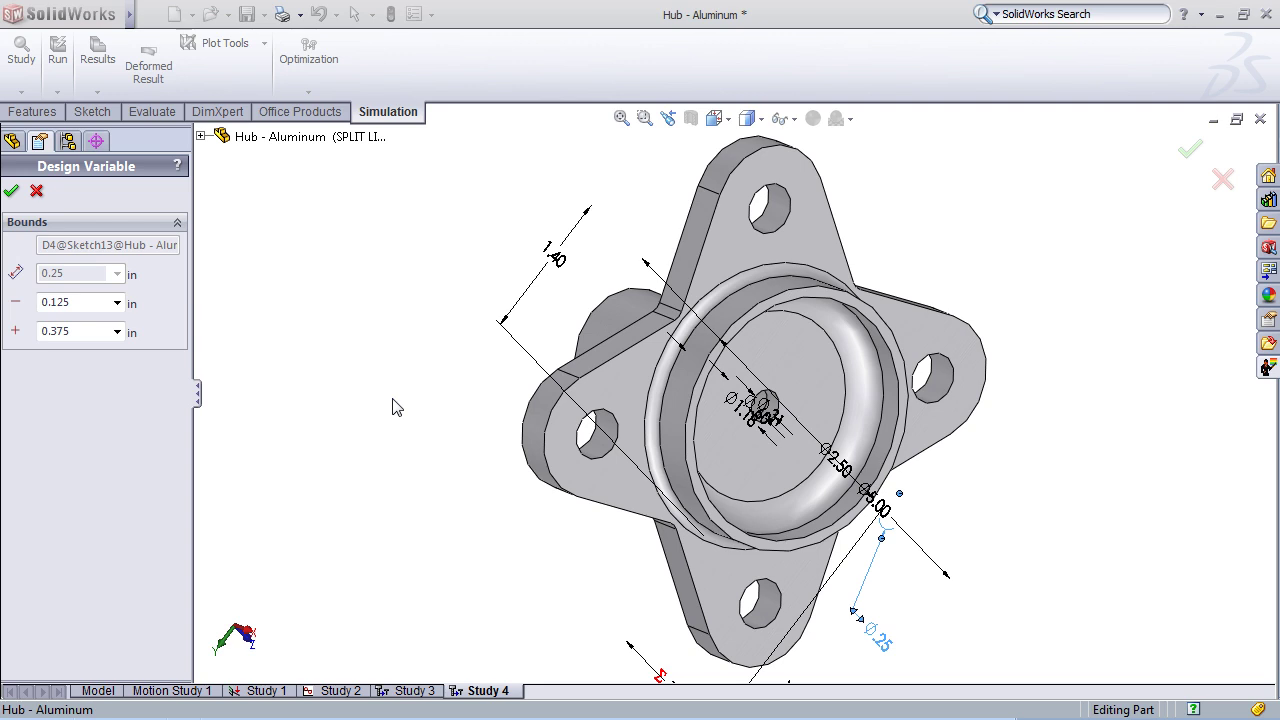
scroll(352, 497, up, 1)
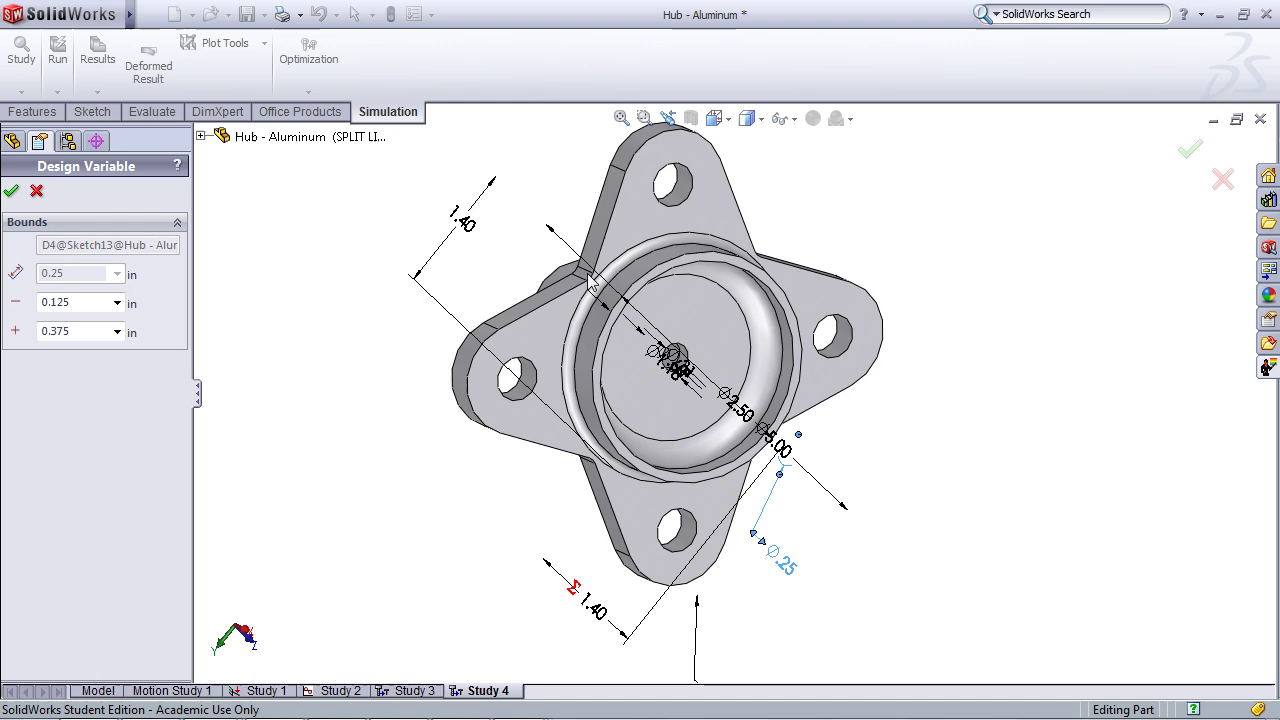
scroll(705, 600, up, 3)
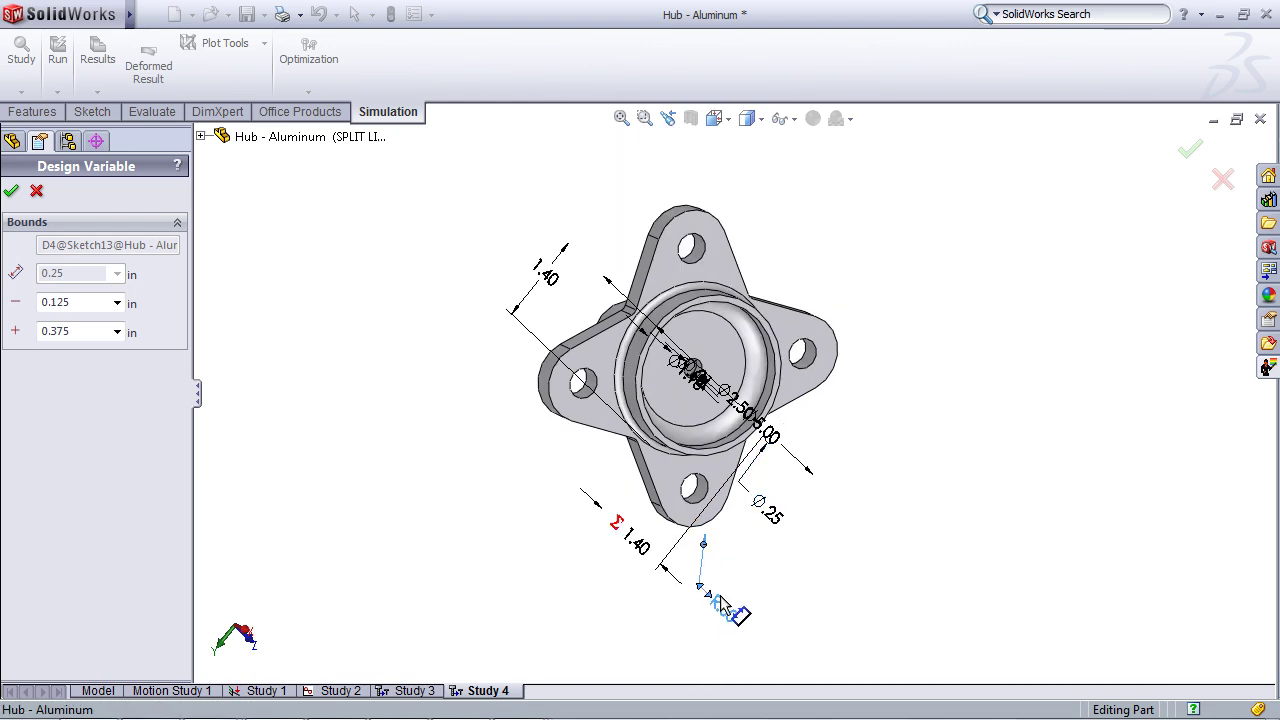
click(712, 605)
scroll(700, 590, down, 2)
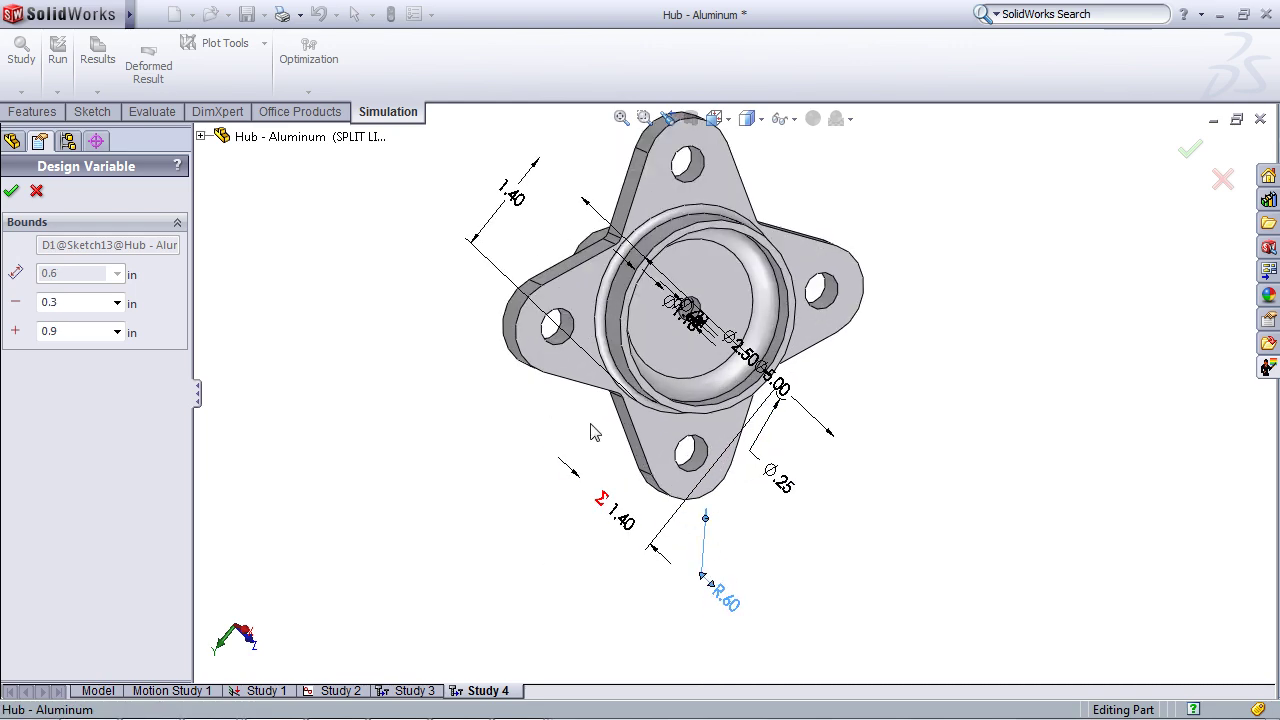
middle_drag(521, 378, 640, 325)
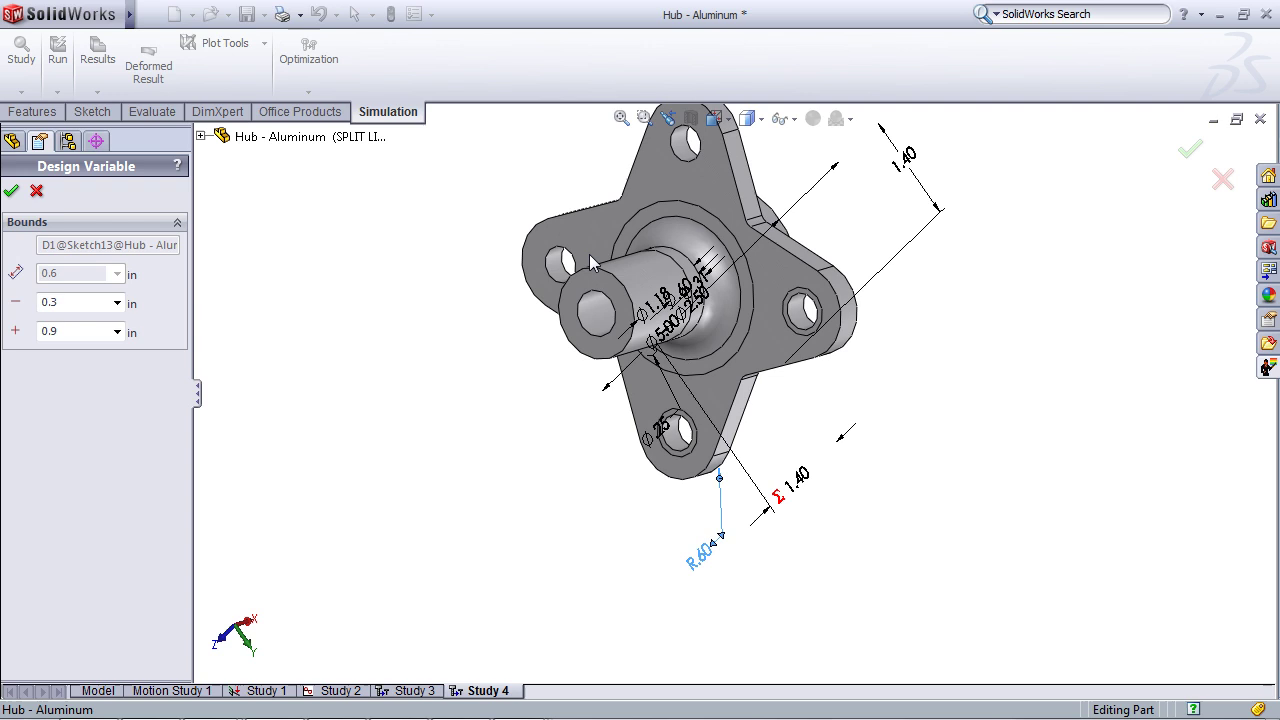
ctrl+middle_drag(589, 256, 617, 291)
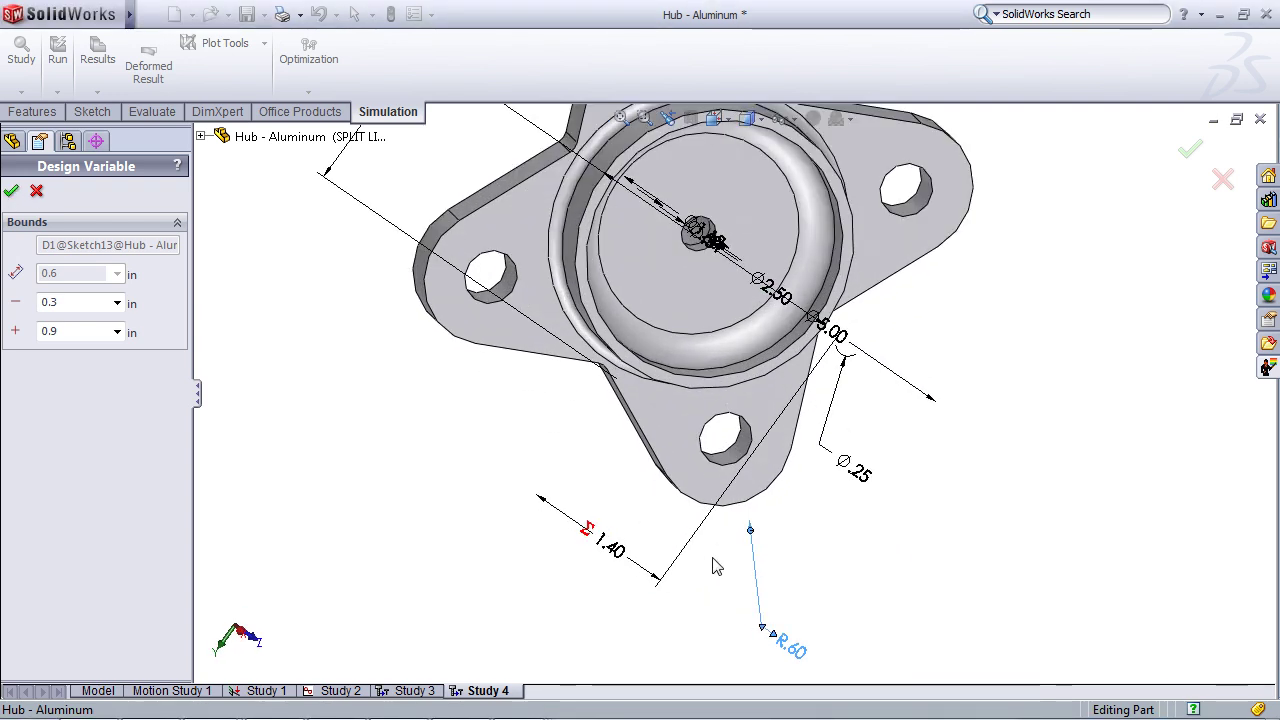
Set the R.60 variable's upper bound to .6 and accept the Ø.25 design variable
double_click(60, 331)
text(.6)
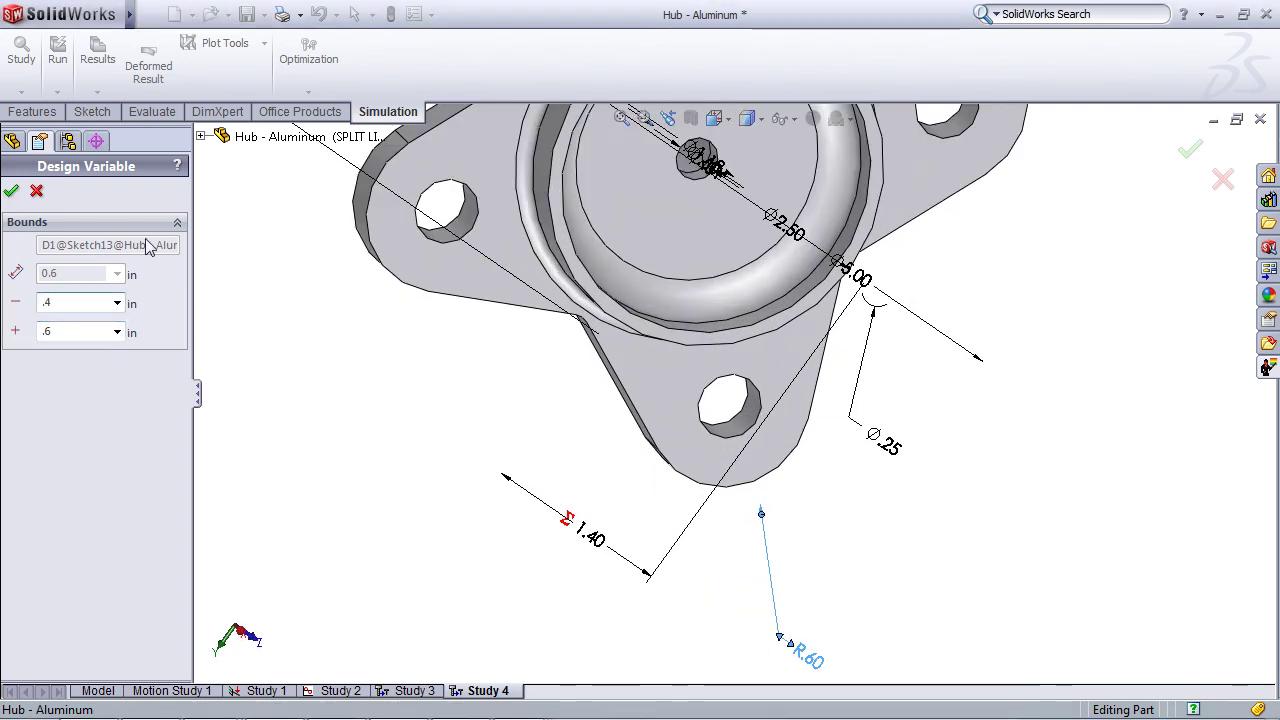
click(11, 191)
click(885, 445)
double_click(60, 331)
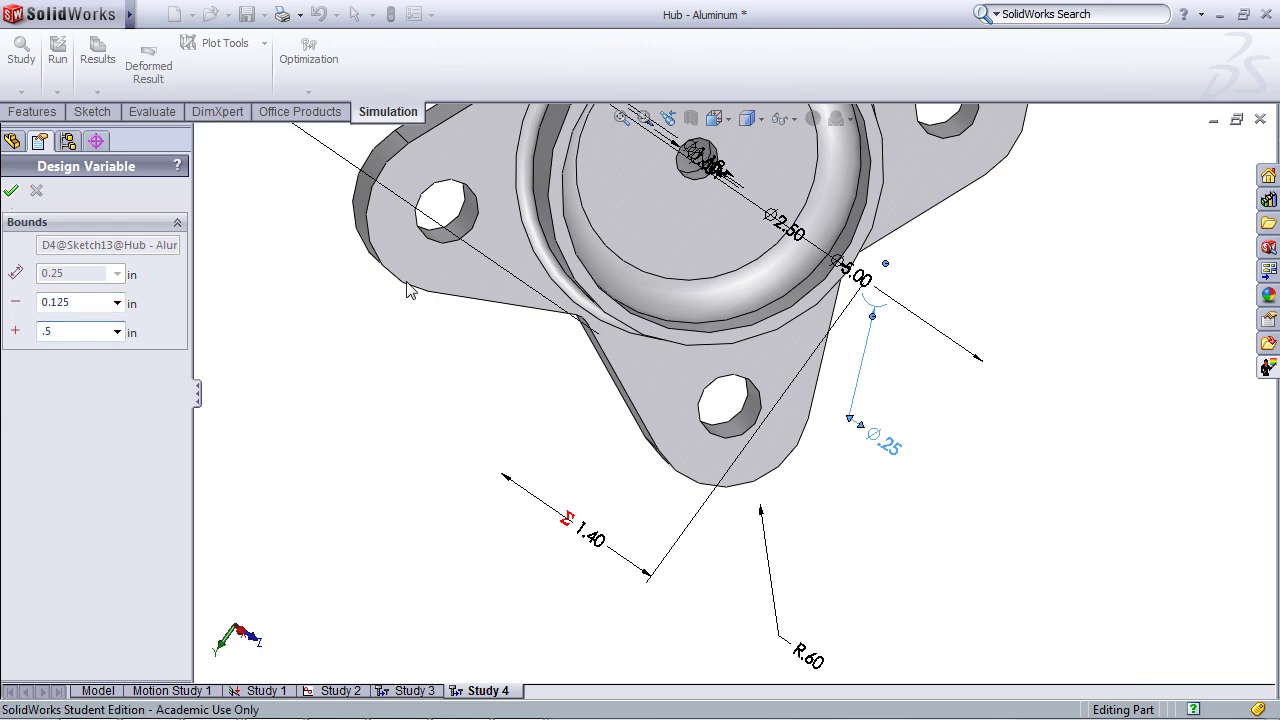
click(11, 191)
Add D1@Sketch24 as the third design variable with bounds .2 to .4
click(820, 428)
double_click(60, 302)
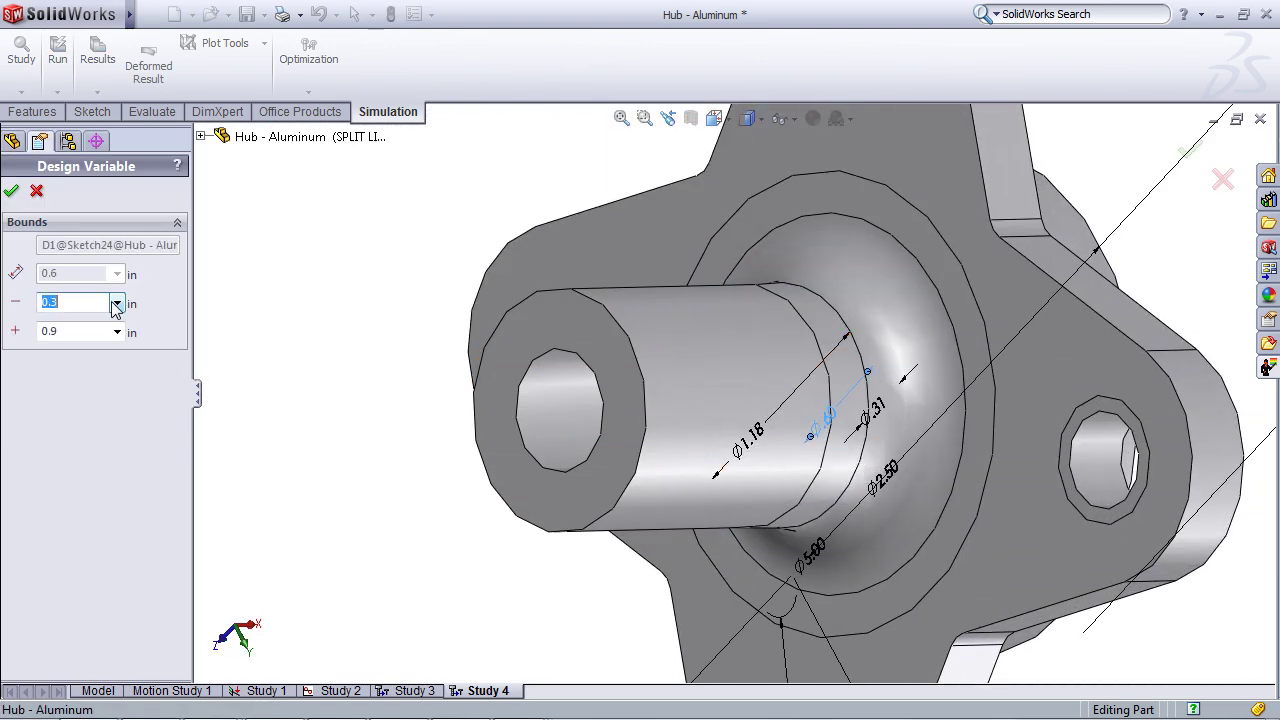
text(.2)
double_click(60, 331)
text(.4)
key(Return)
click(155, 487)
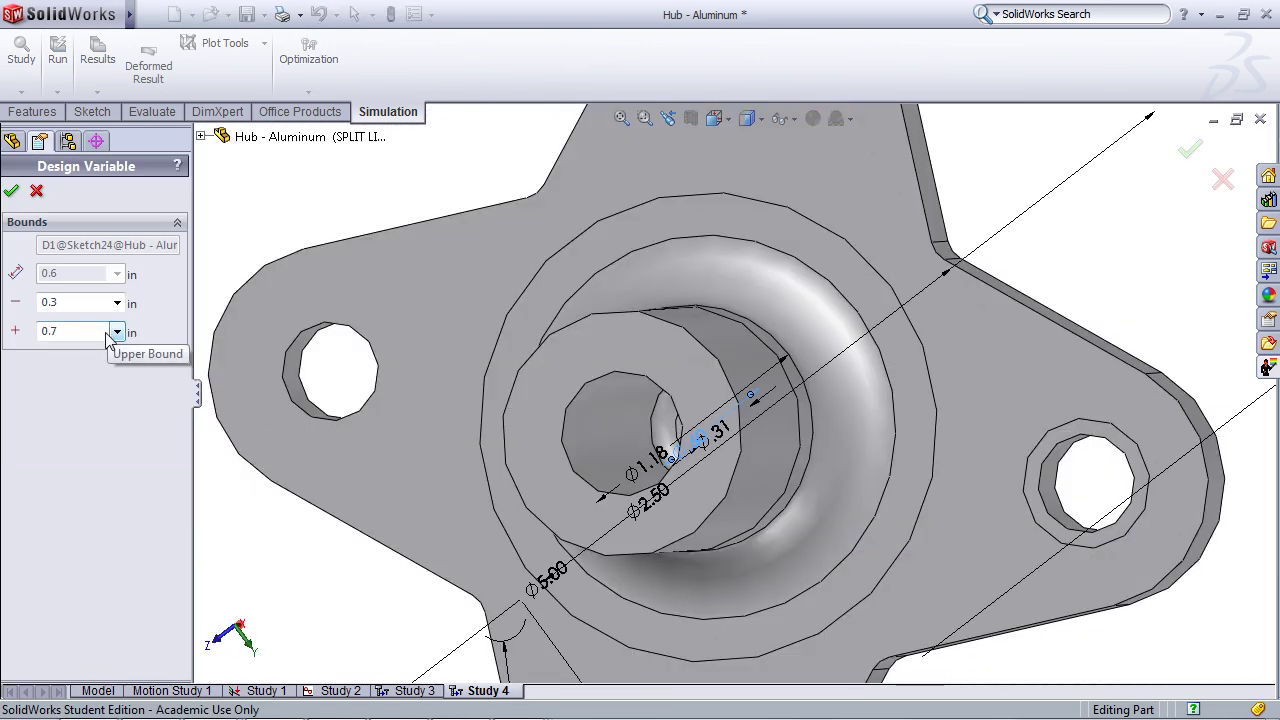
double_click(60, 331)
key(Return)
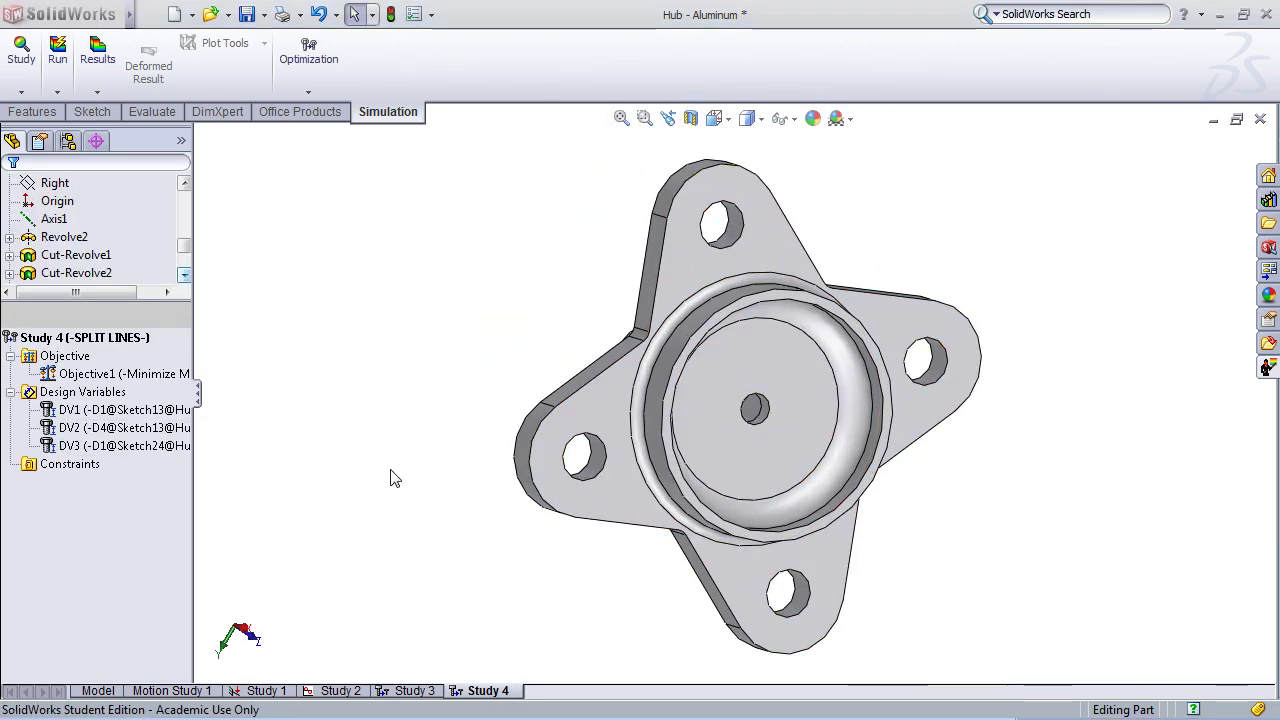
Add Constraint1 on static Study 1's nodal von Mises stress, upper bound 29000 N/m^2
right_click(62, 466)
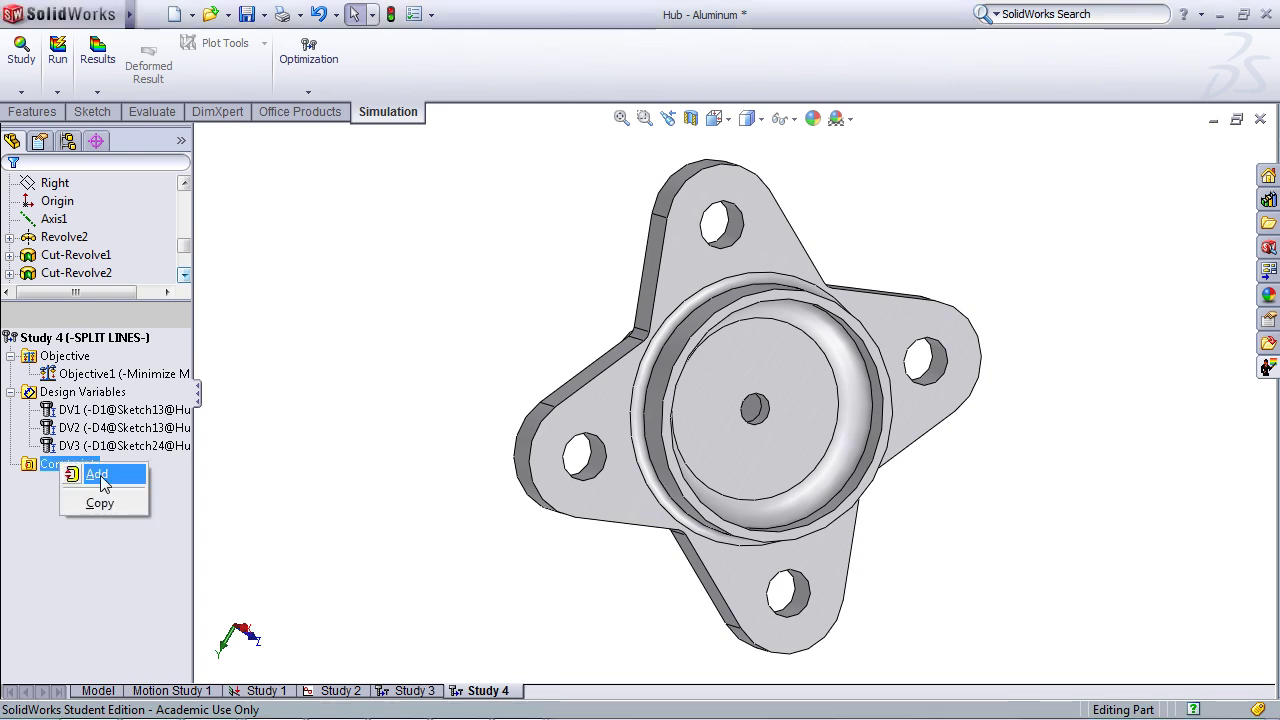
click(104, 480)
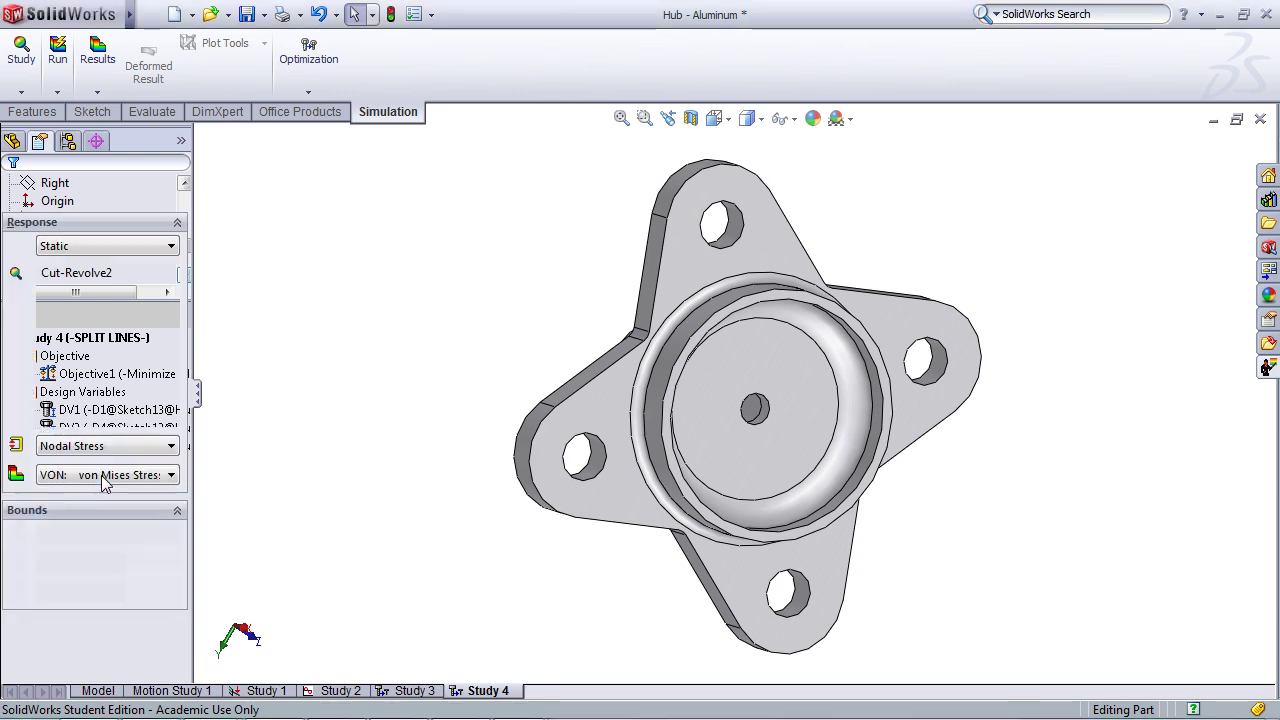
click(117, 245)
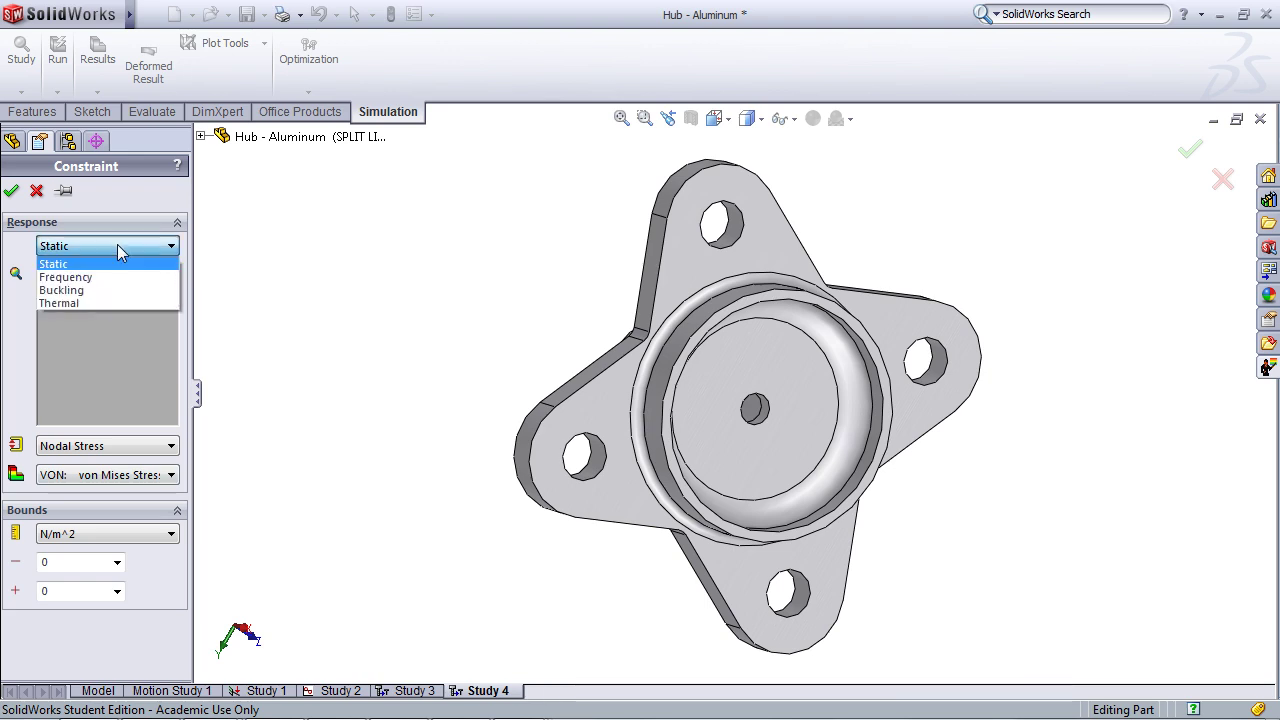
click(103, 264)
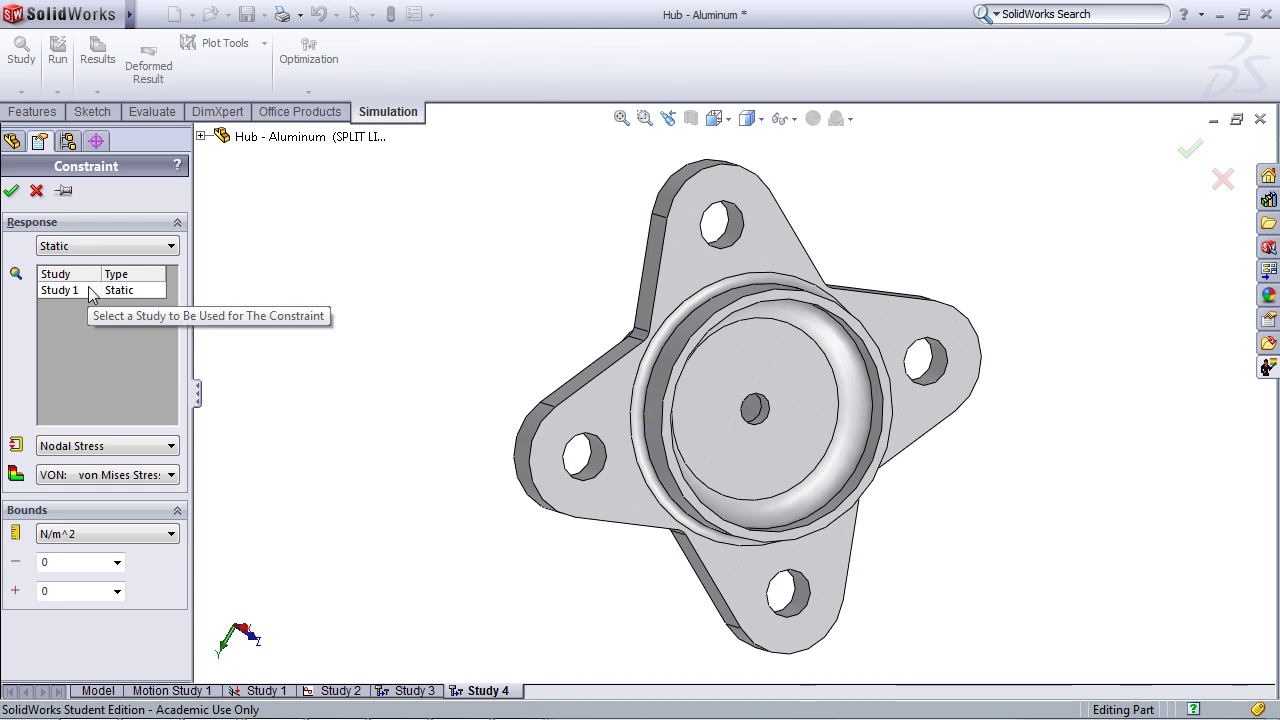
click(89, 300)
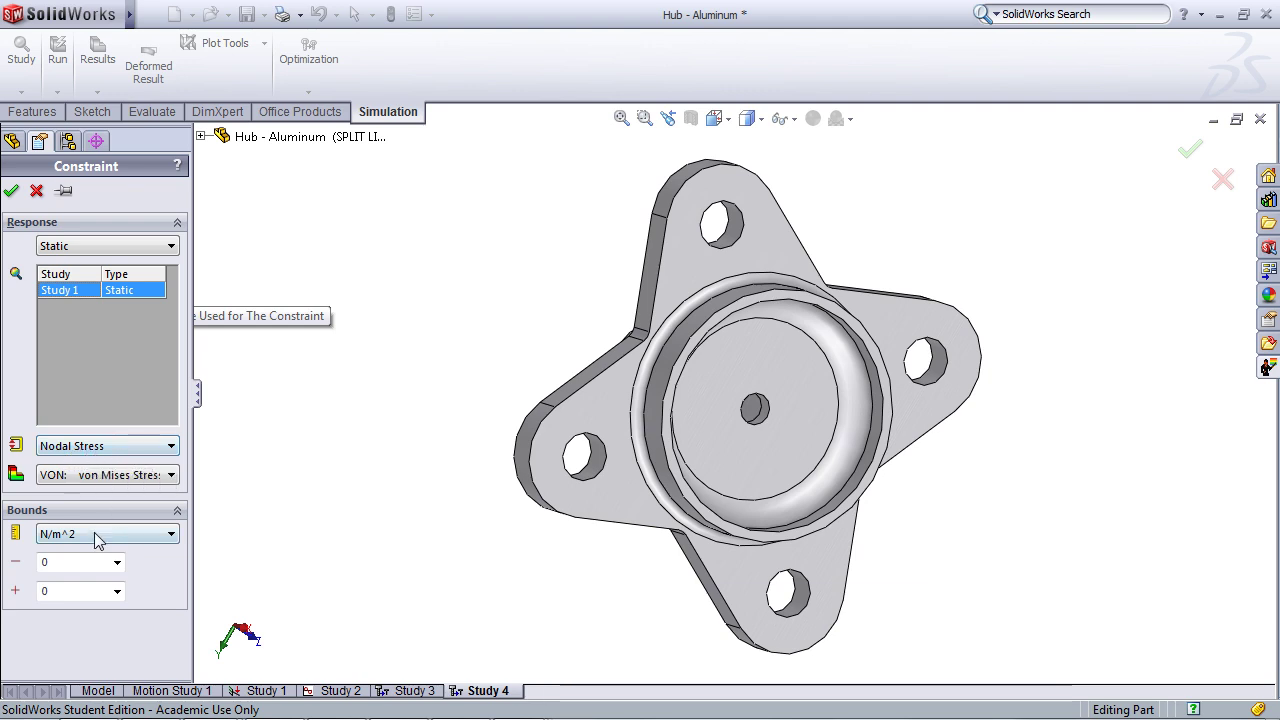
click(103, 476)
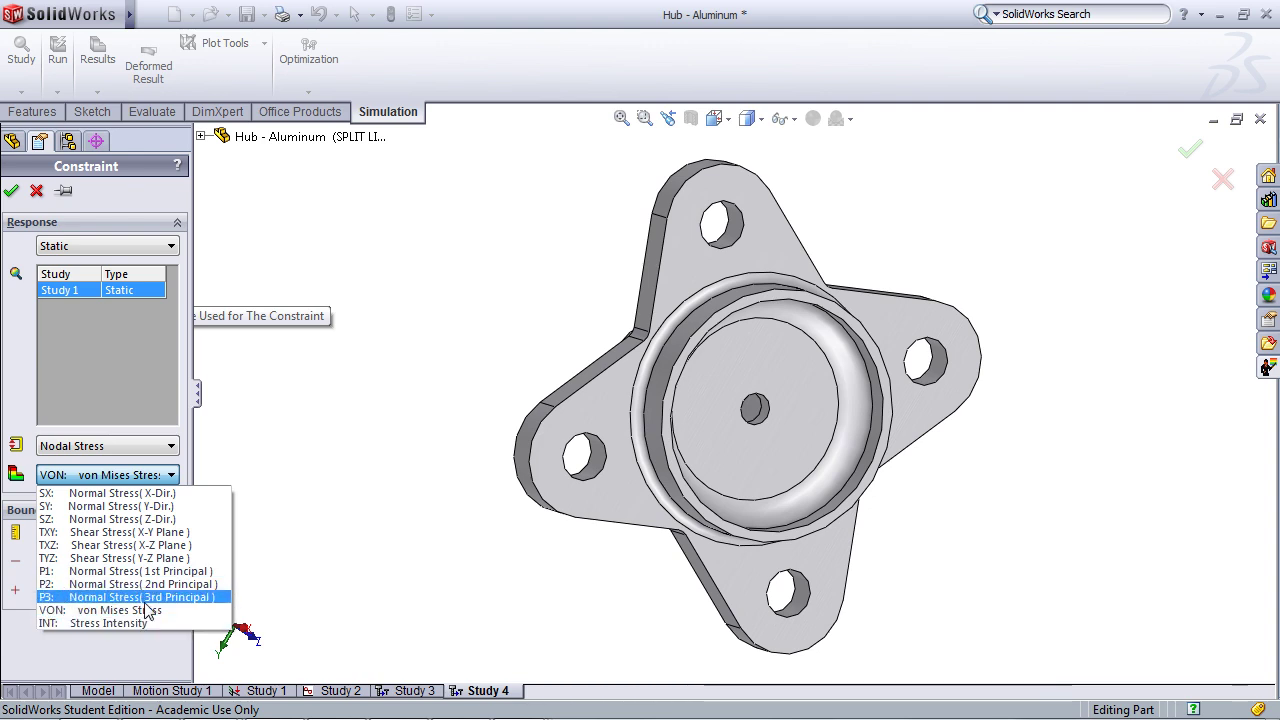
click(216, 474)
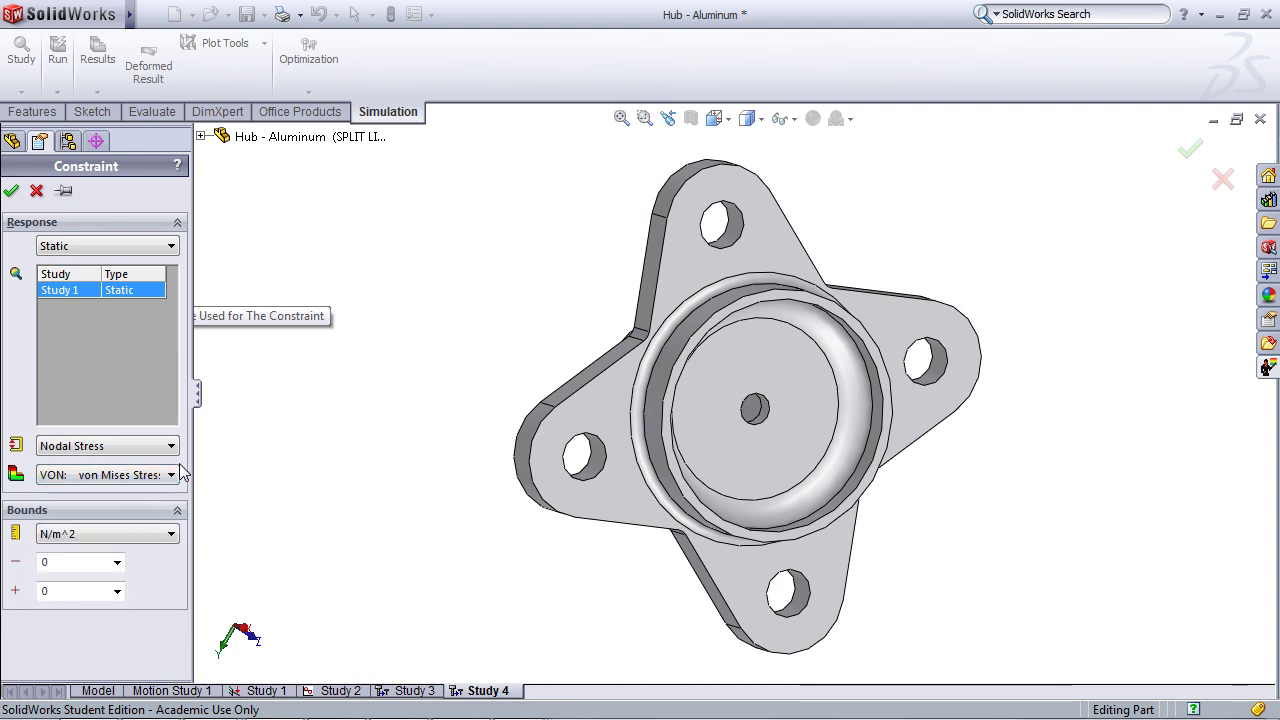
click(102, 588)
text(29)
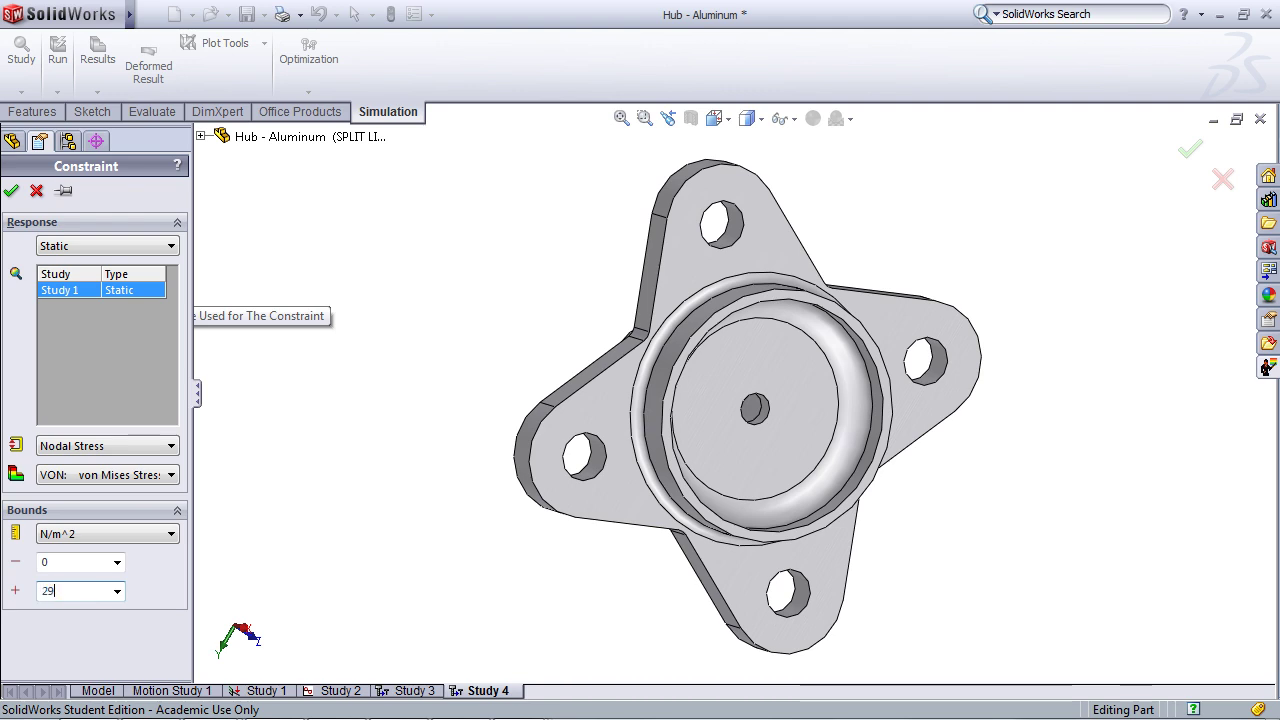
text(000)
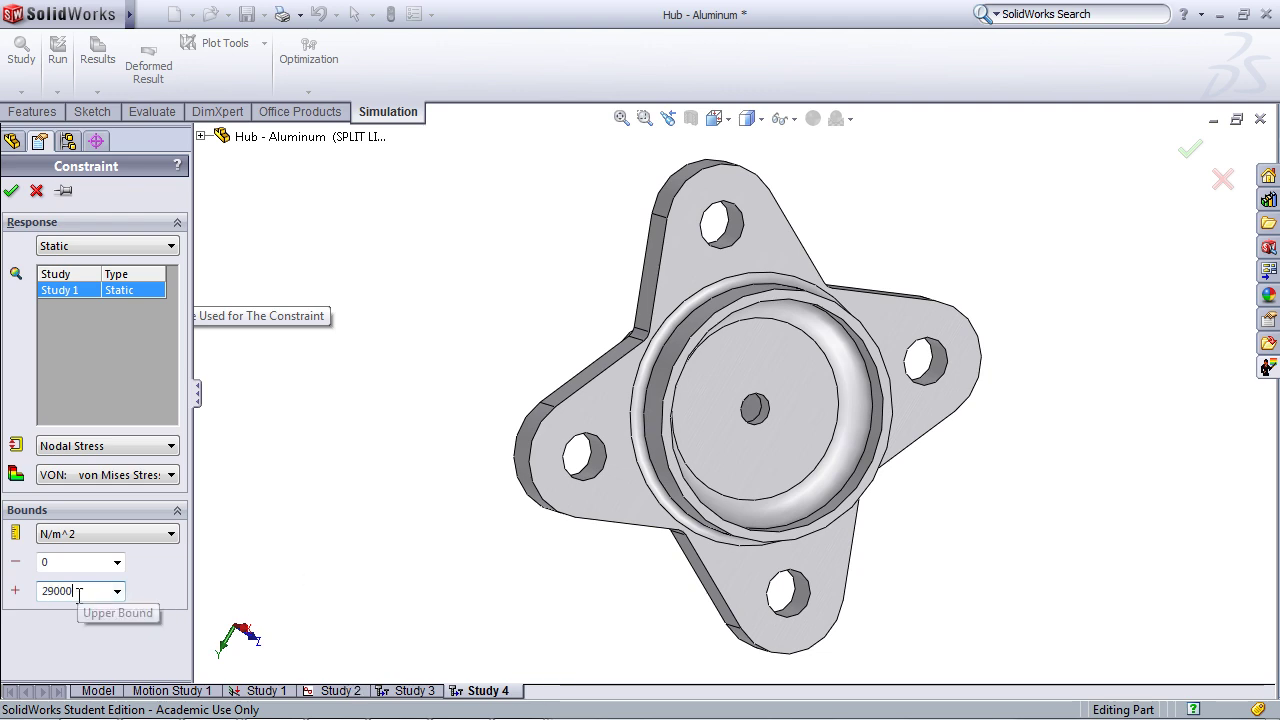
click(11, 190)
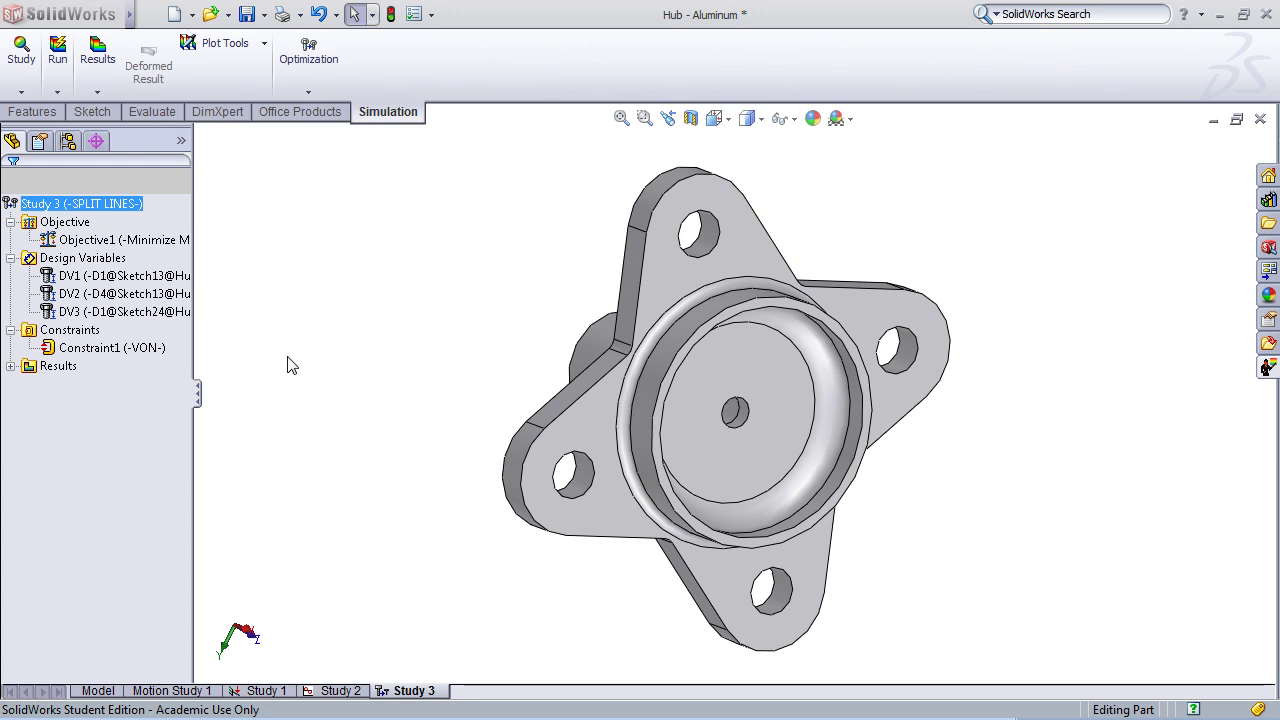
Run the Study 3 optimization and dismiss the Optimization succeeded message
right_click(54, 205)
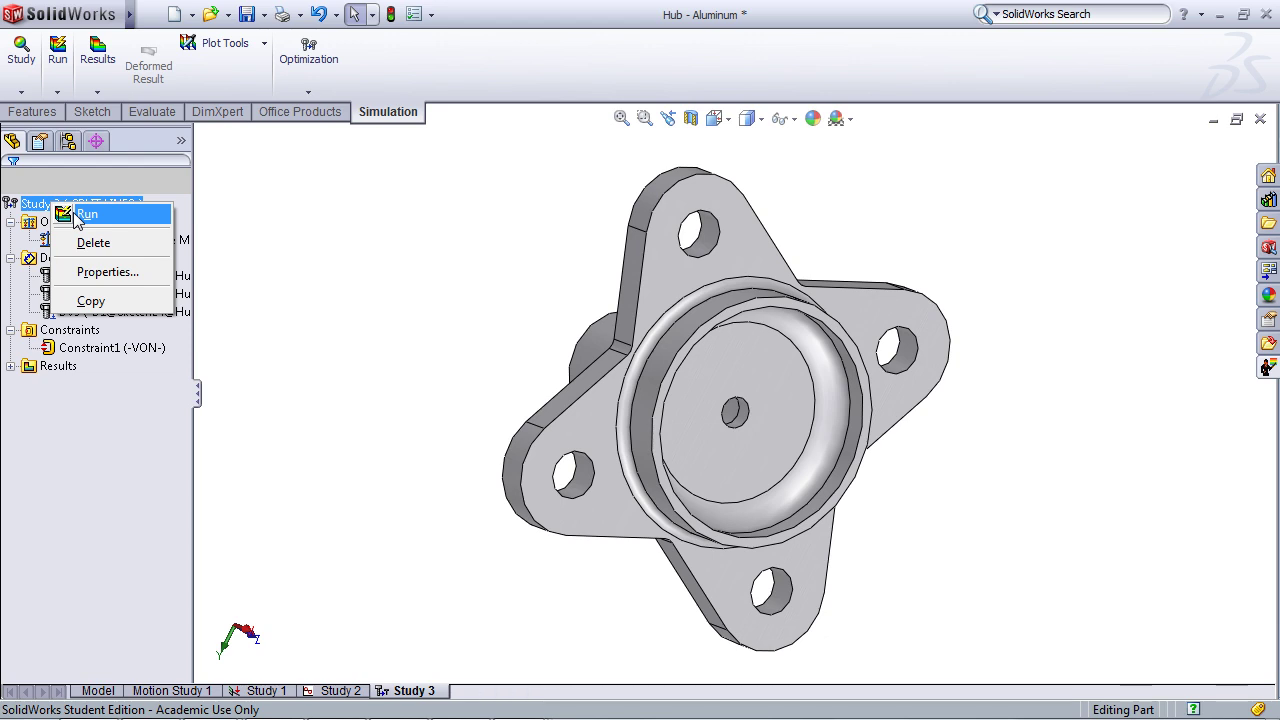
click(80, 215)
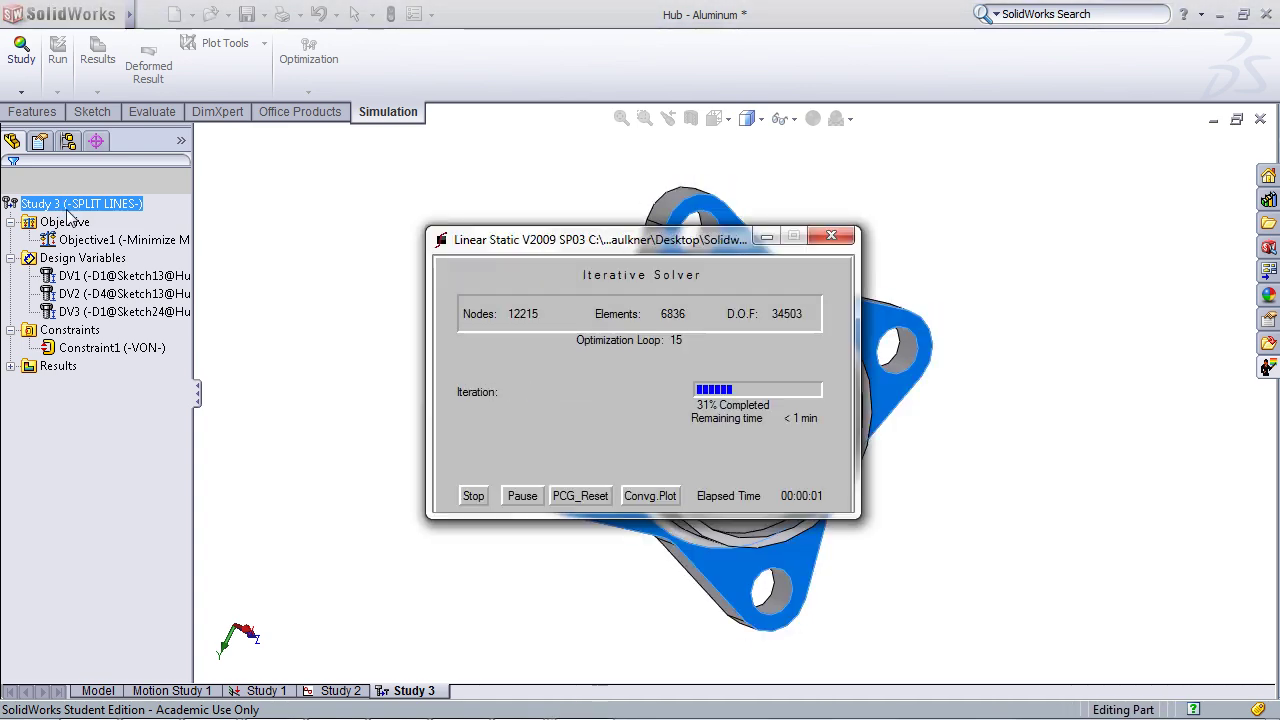
key(Return)
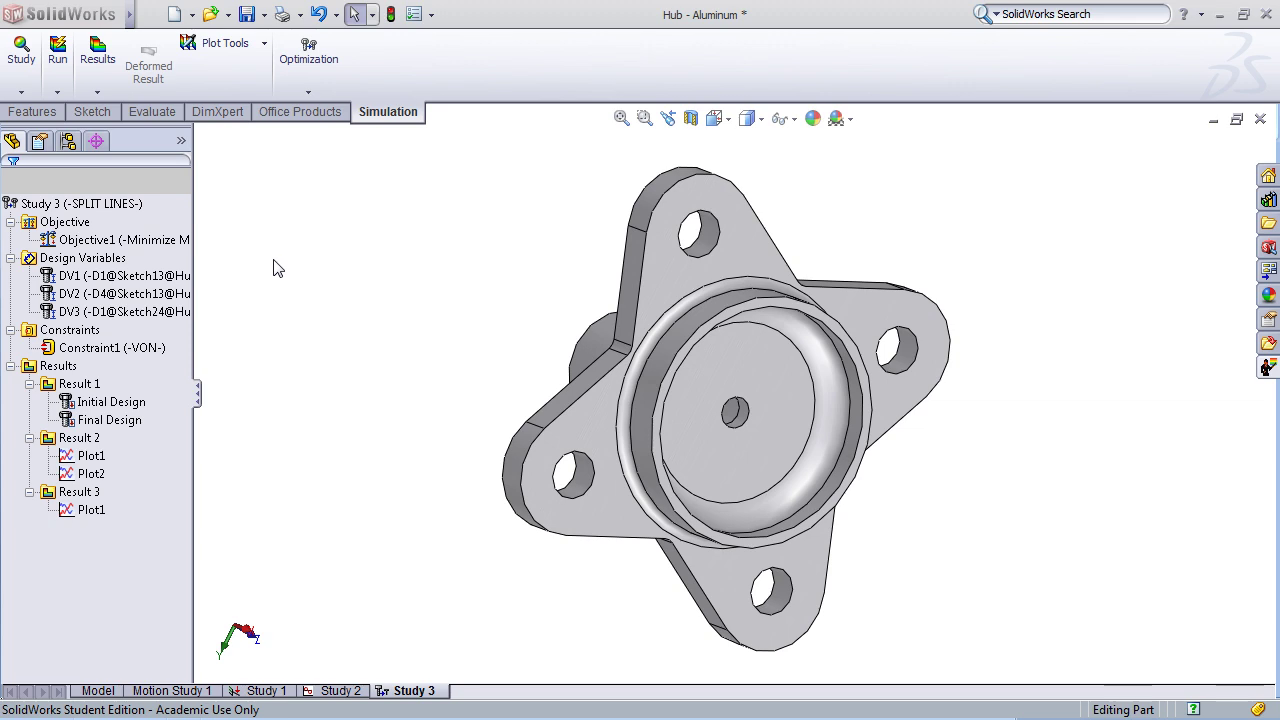
Switch the hub display from the Initial Design to the Final Design geometry
click(100, 402)
click(119, 401)
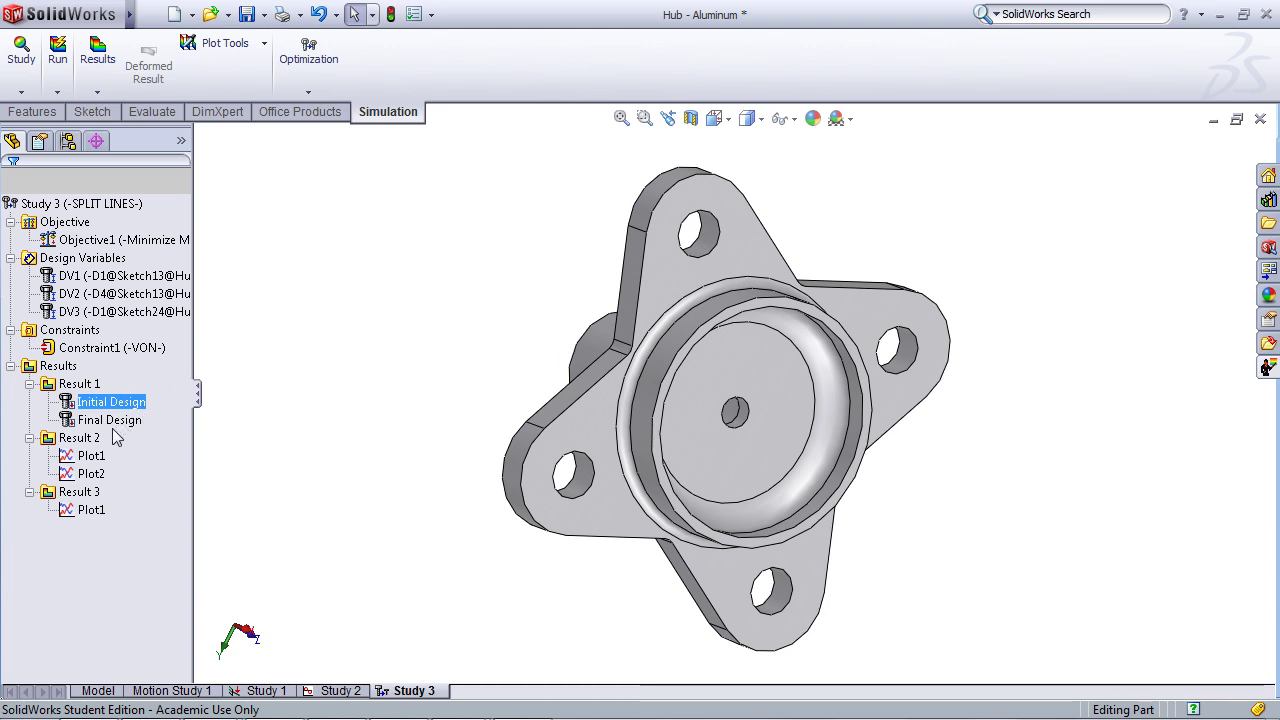
click(104, 420)
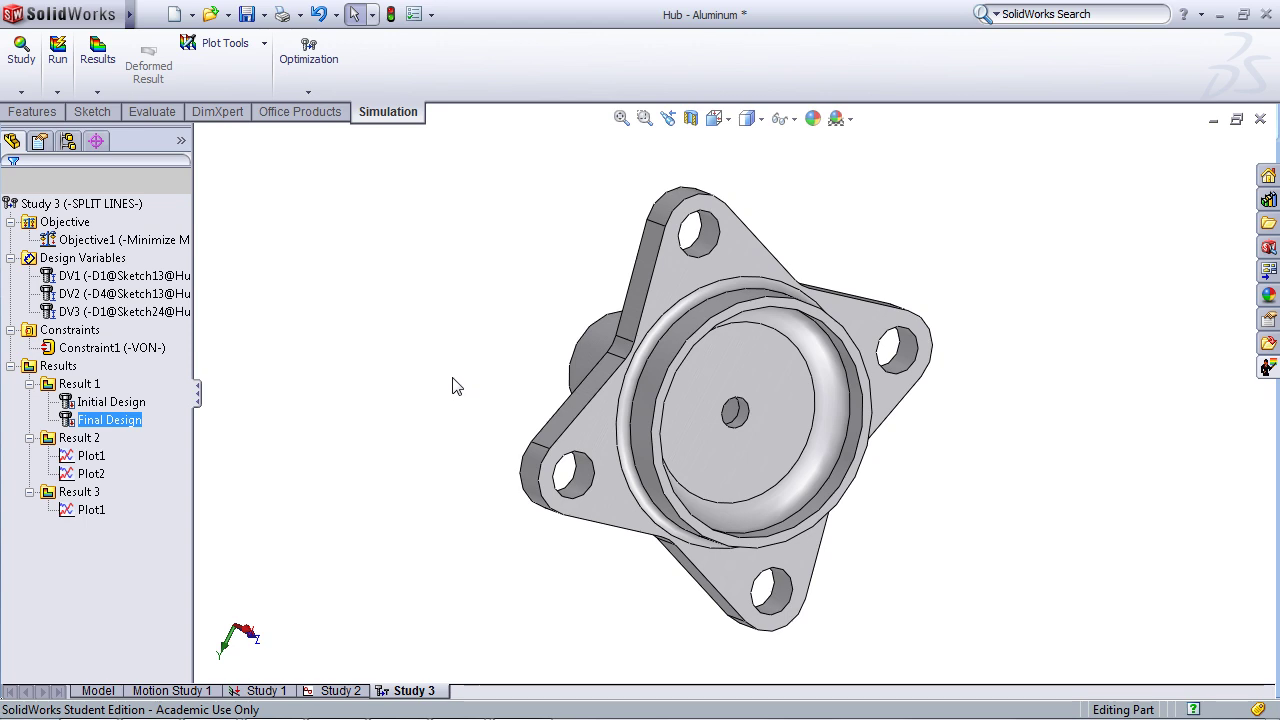
Open Plot1's Design History Graph of von Mises constraint versus design sets 1–15
key(End)
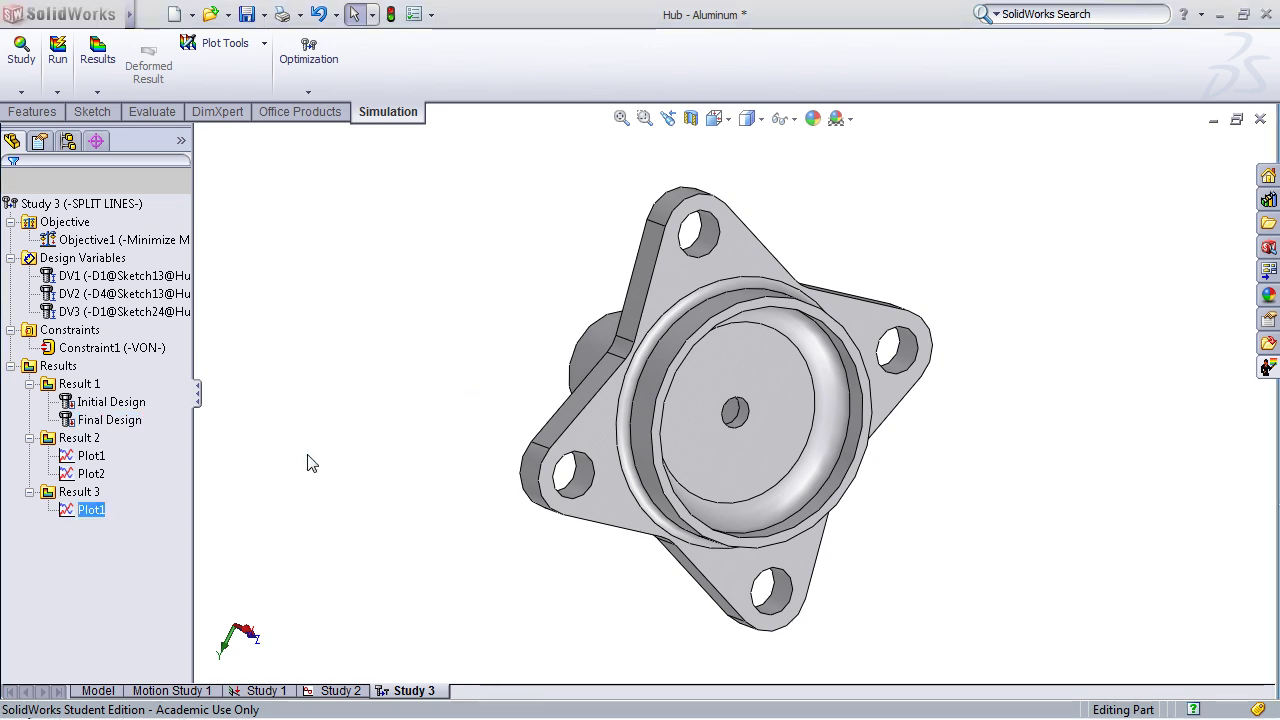
click(88, 457)
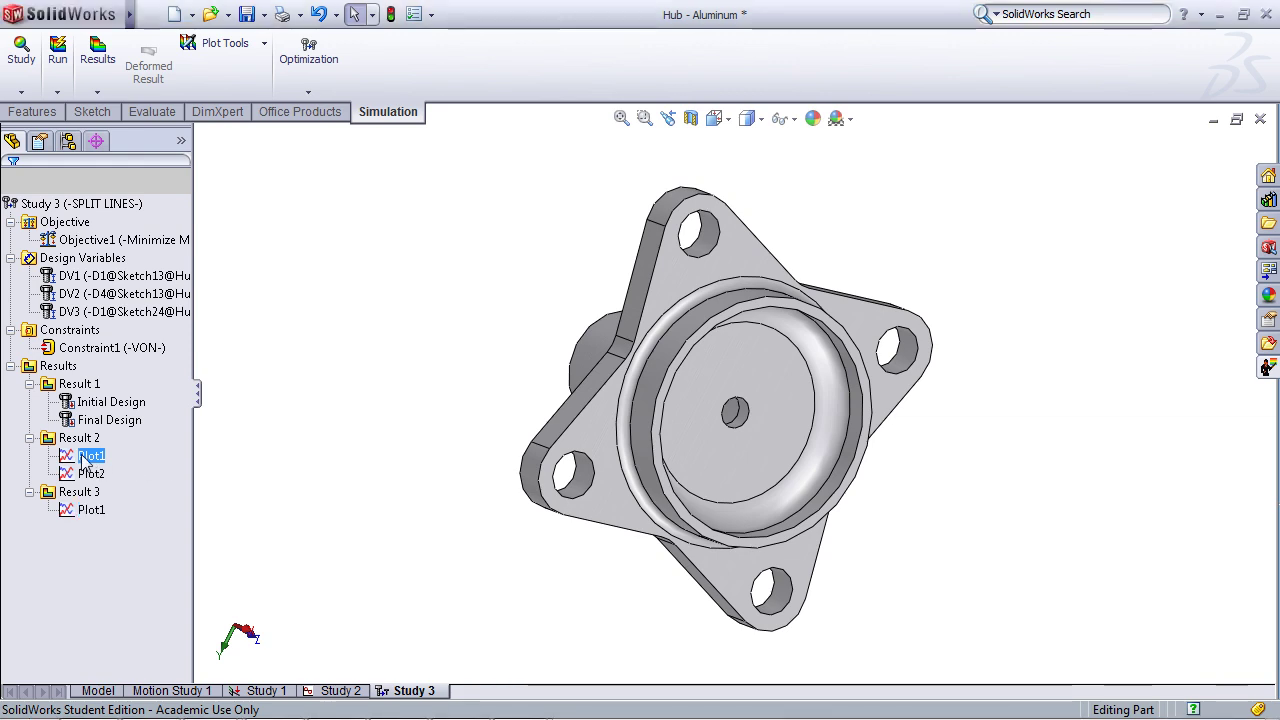
double_click(88, 457)
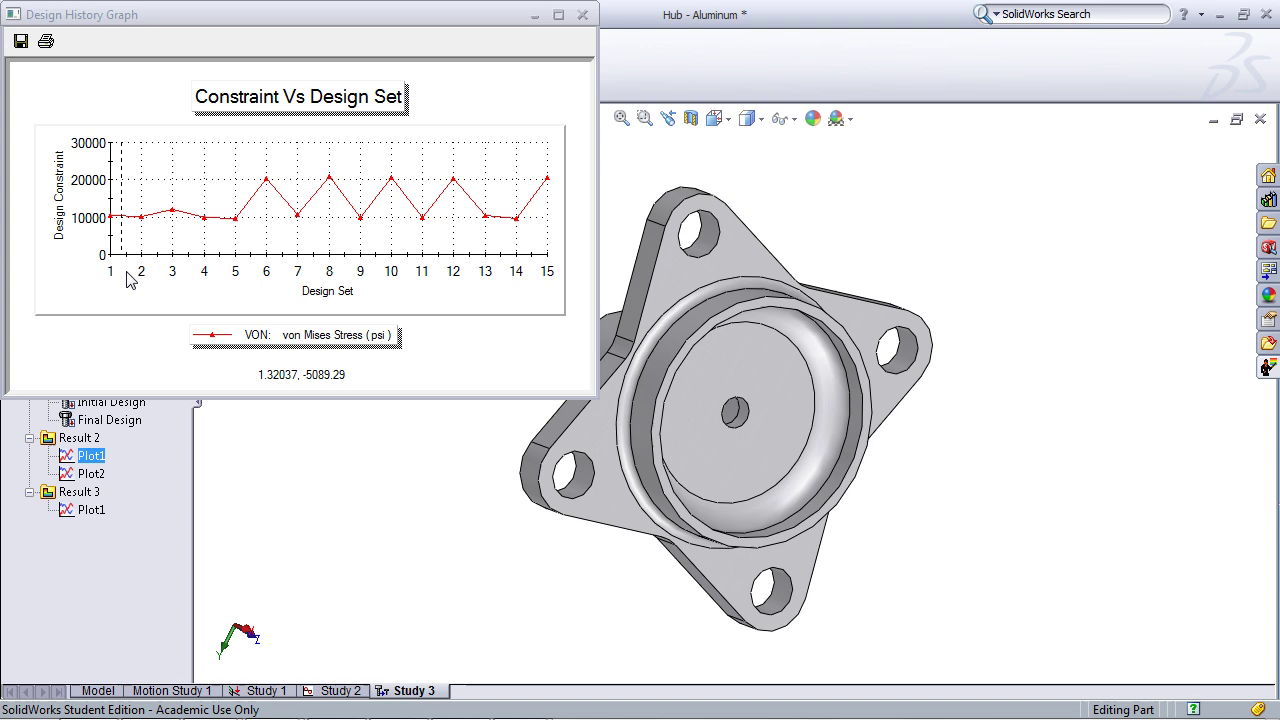
Display the mass Objective vs Design Set graph and the objective's local trend graph
double_click(72, 476)
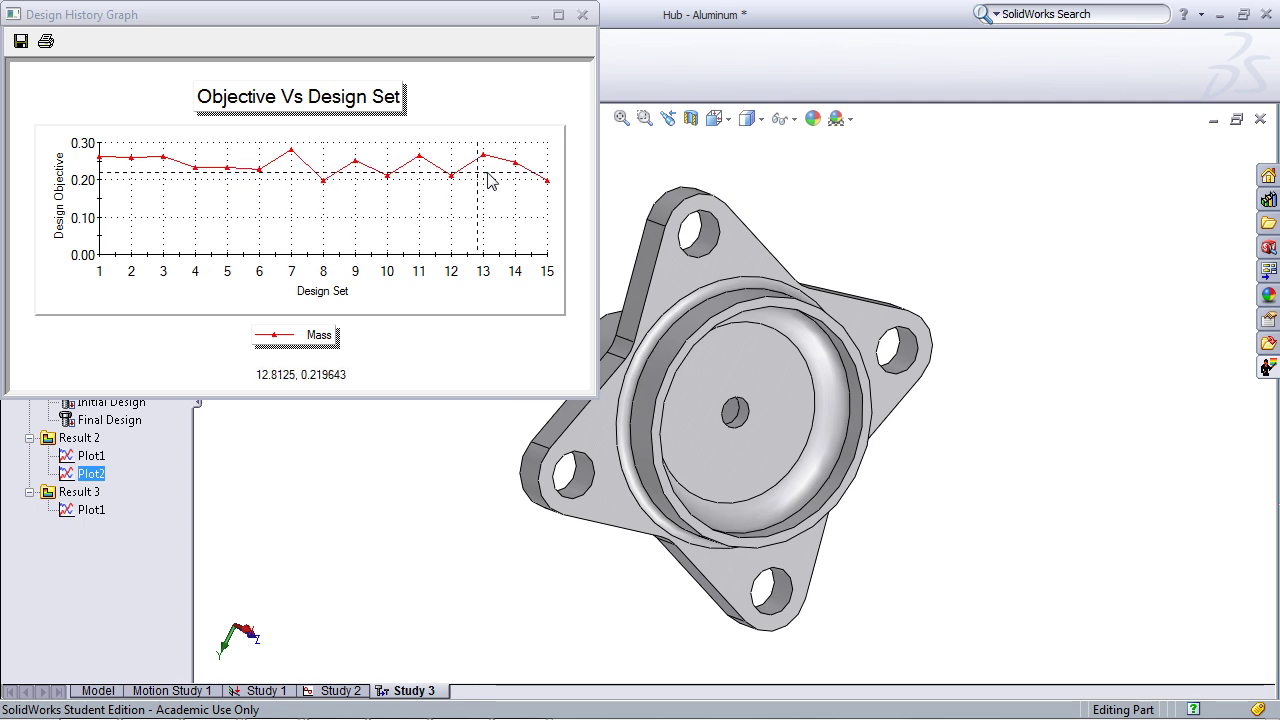
click(88, 512)
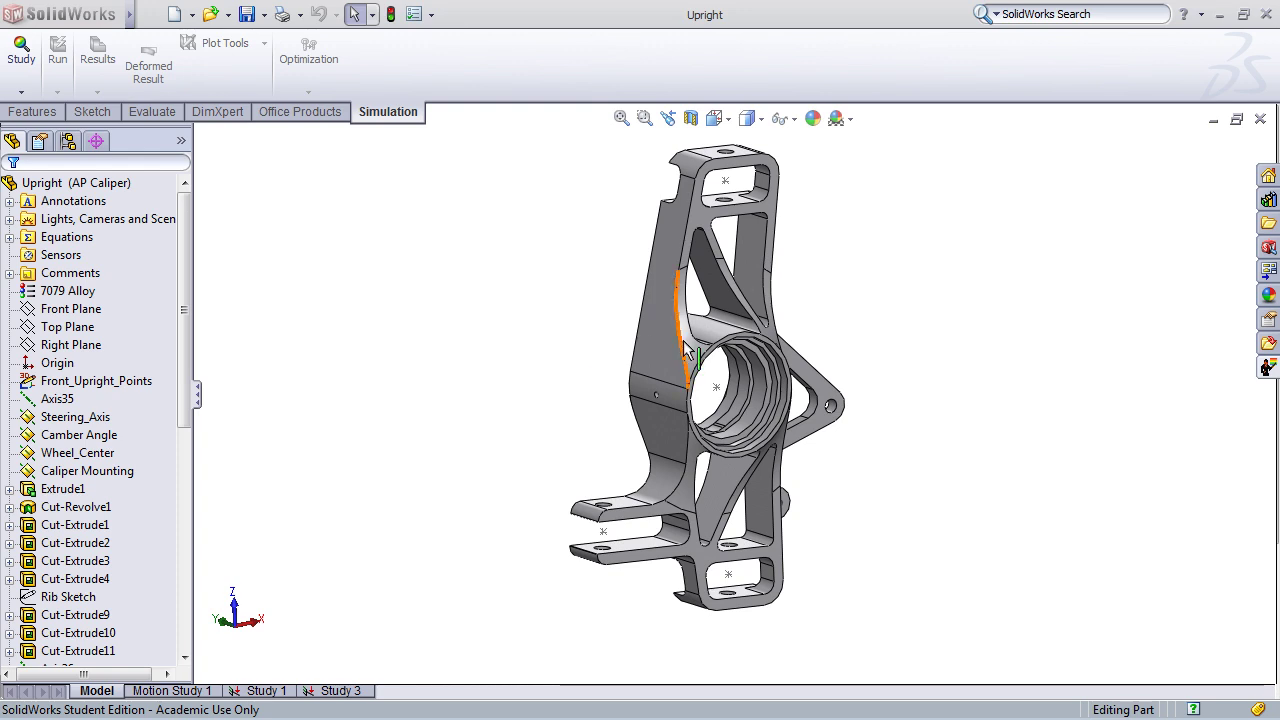
click(721, 300)
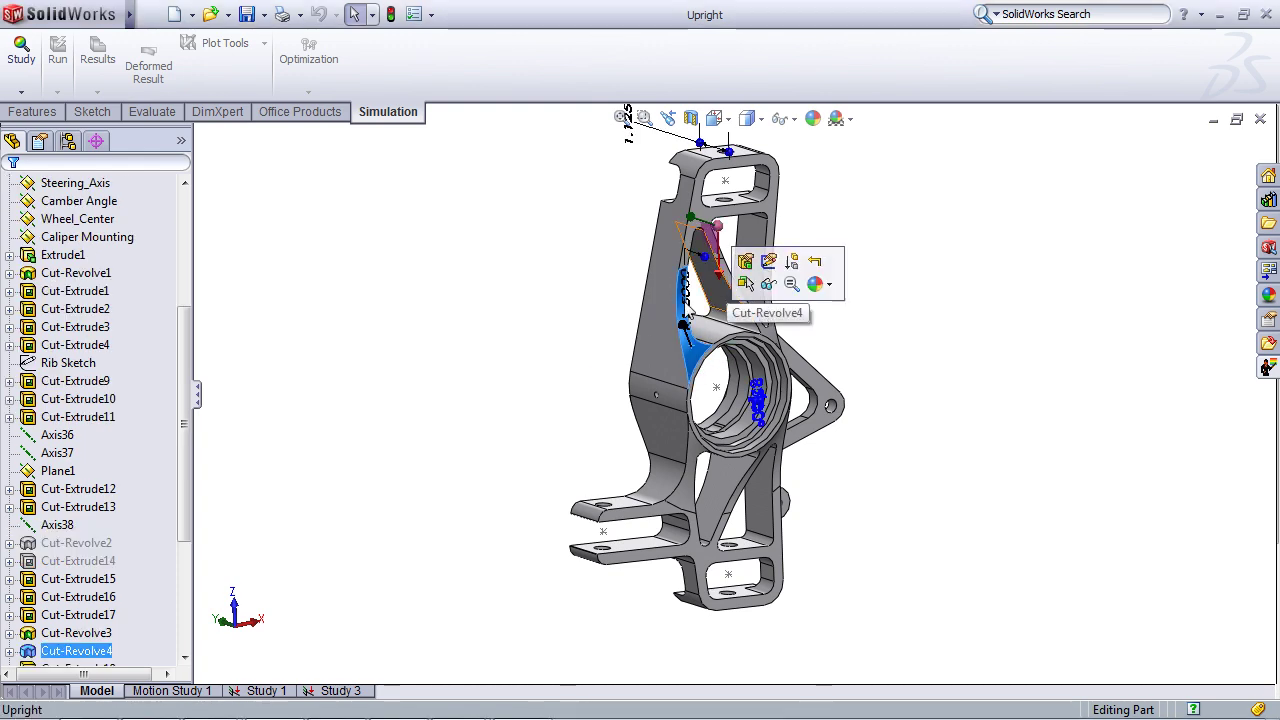
click(1006, 408)
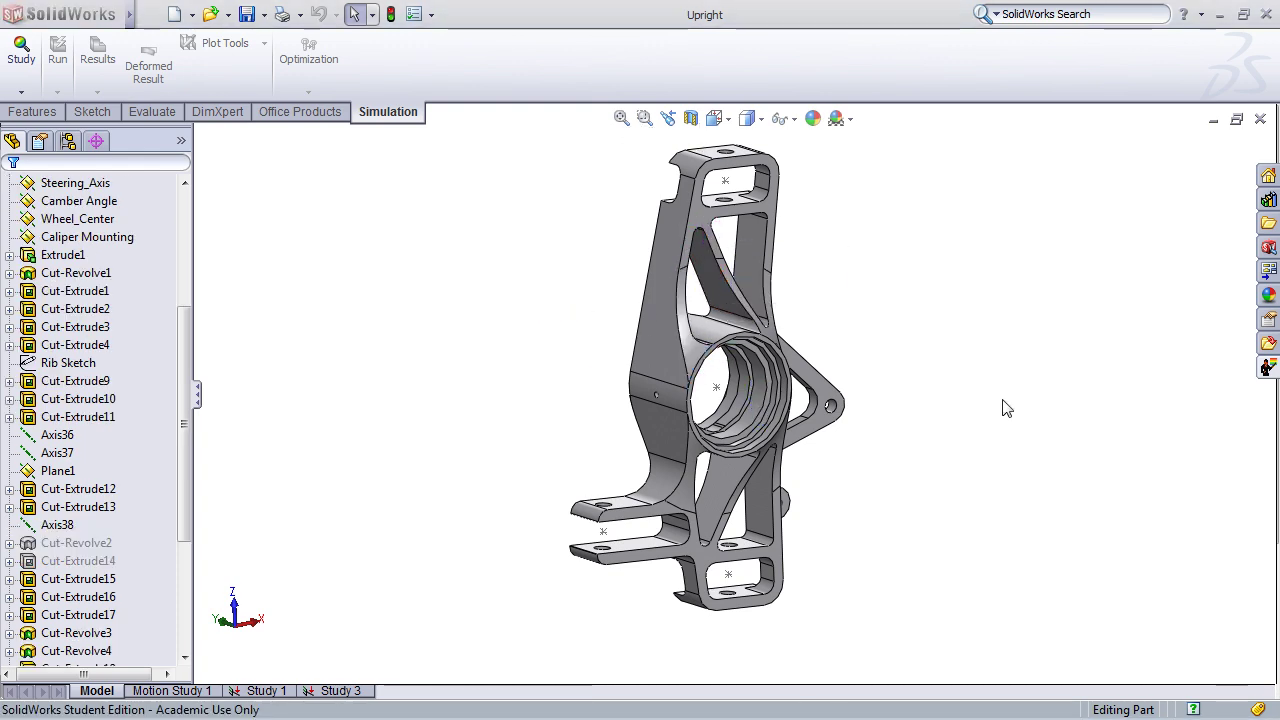